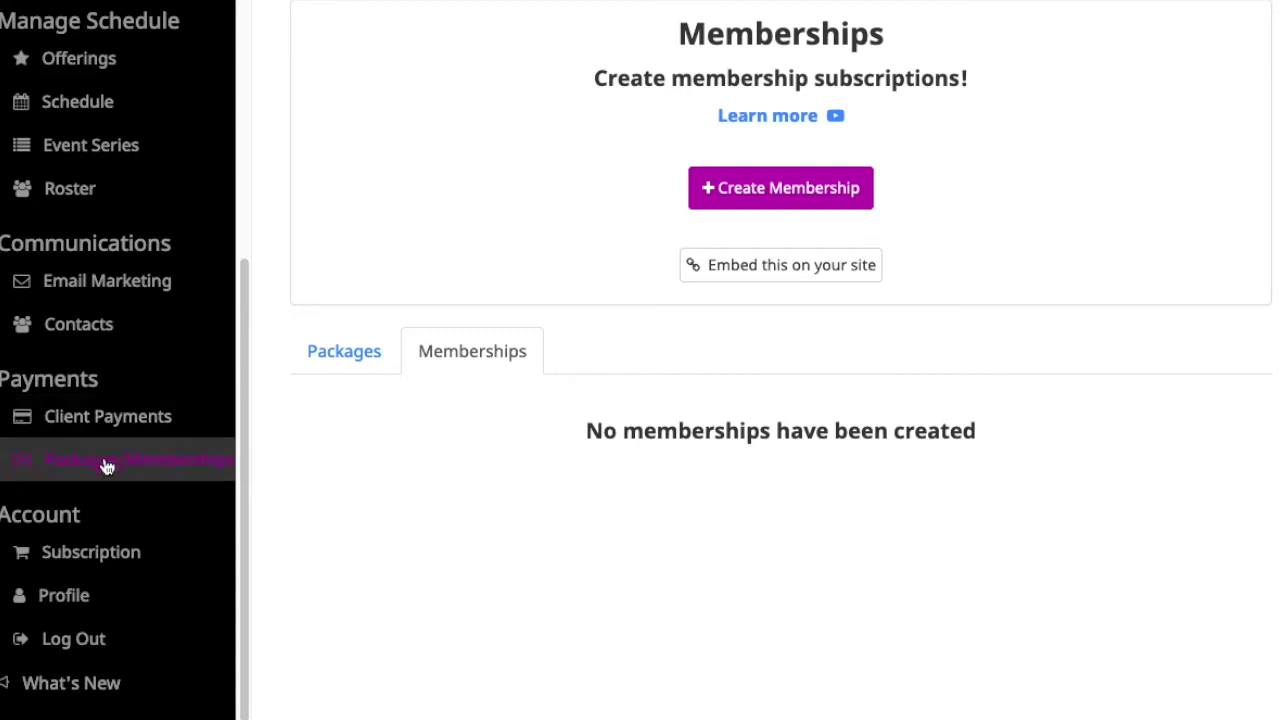
# - Start a new membership from the empty Memberships tab
pyautogui.click(761, 198)
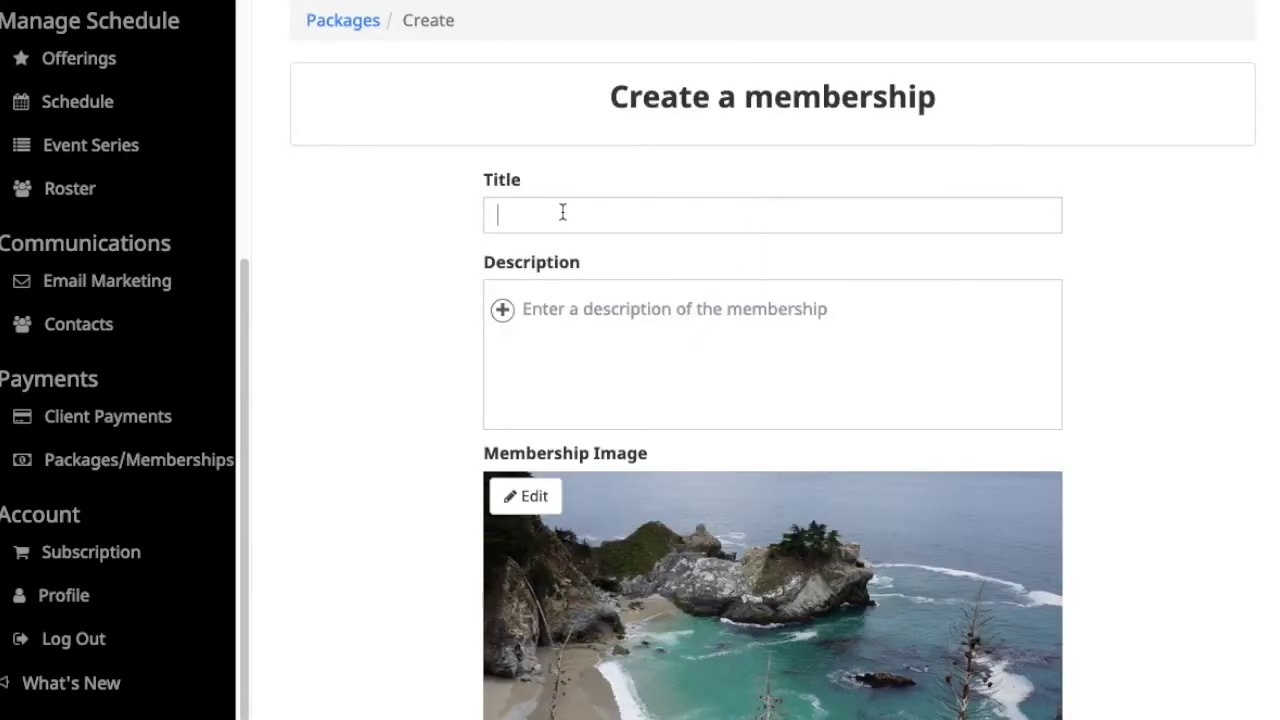
# - Title the membership '30-day membership'
pyautogui.click(562, 212)
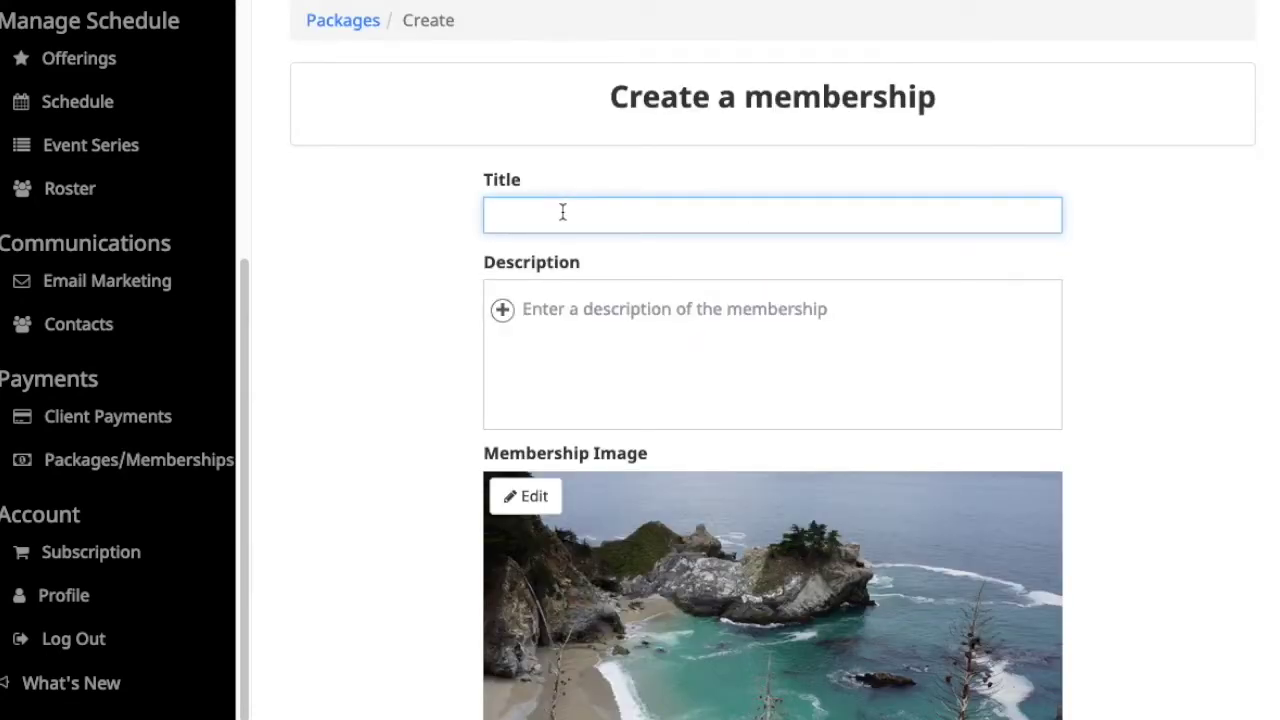
pyautogui.write('60')
pyautogui.press('BackSpace')
pyautogui.press('BackSpace')
pyautogui.write('30-day memm')
pyautogui.press('BackSpace')
pyautogui.press('BackSpace')
pyautogui.write('mbership')
# - Describe it as 'This provides access to exclusive content from me.'
pyautogui.click(565, 323)
pyautogui.write('This si')
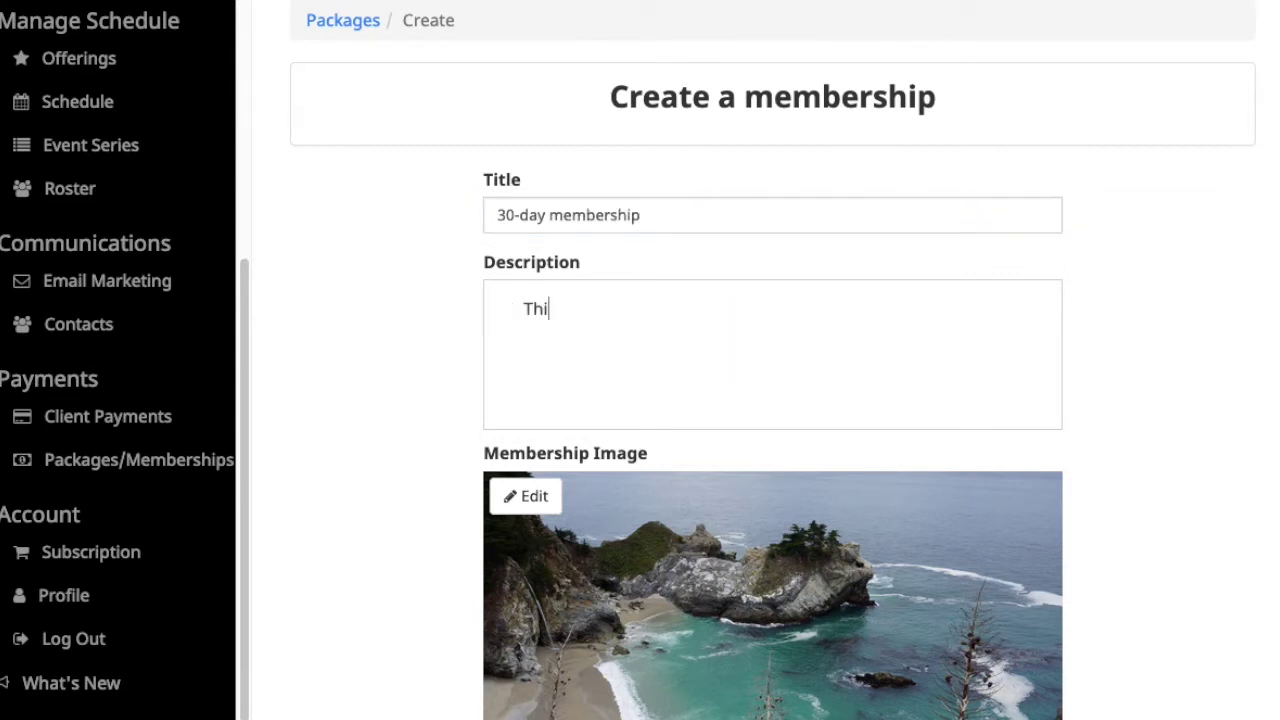
pyautogui.press('BackSpace')
pyautogui.press('BackSpace')
pyautogui.write('provides acce')
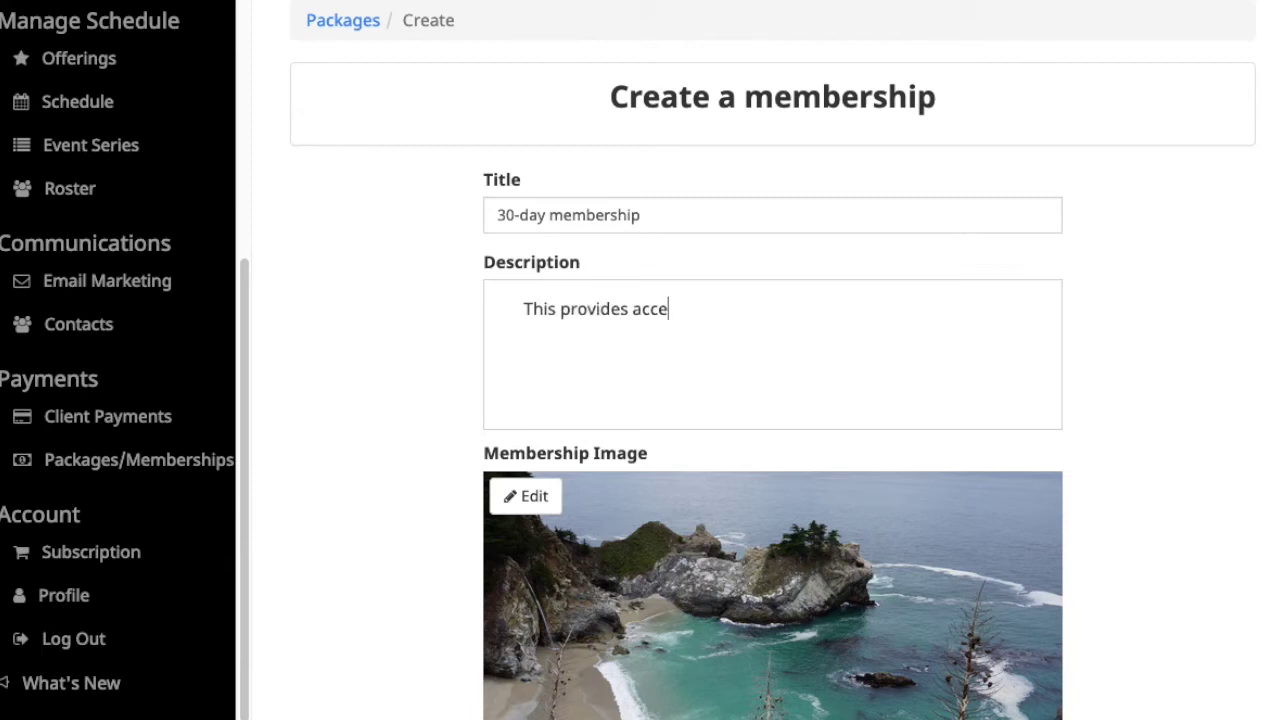
pyautogui.write('ss to exclusive conten')
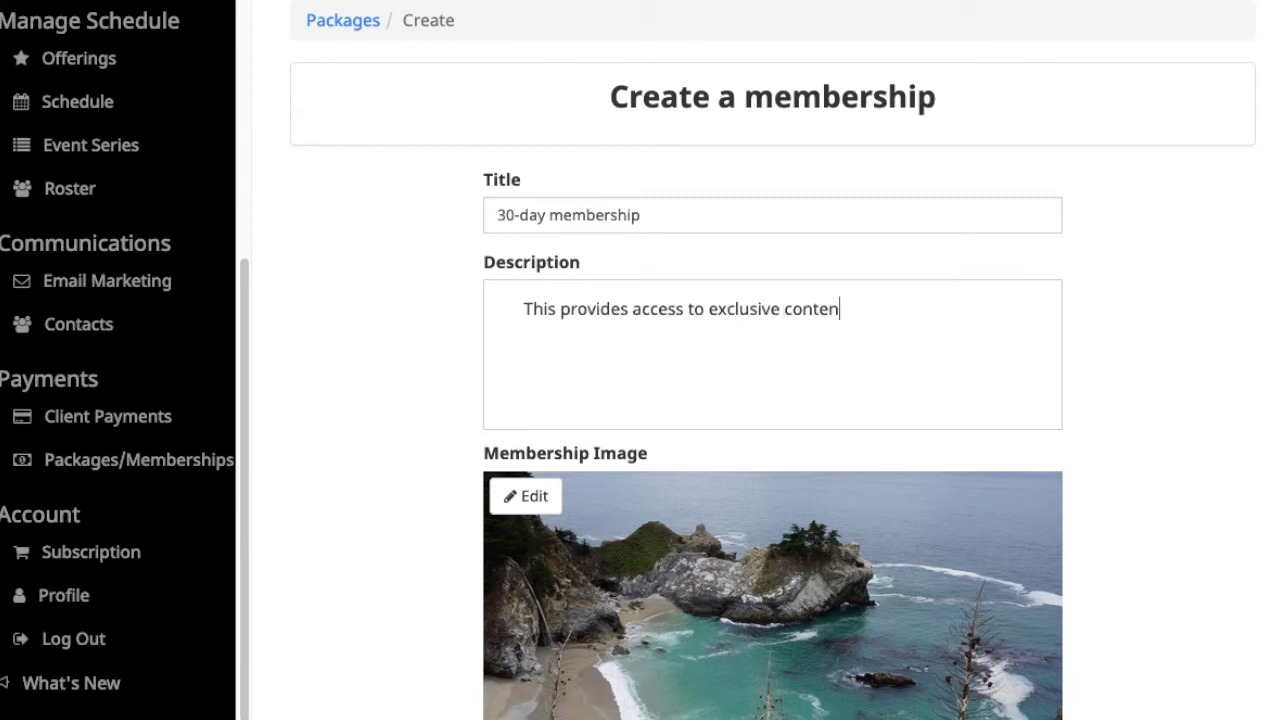
pyautogui.write('t from me.')
# - Enter a membership price of 60 USD
pyautogui.scroll(-3, 600, 428)
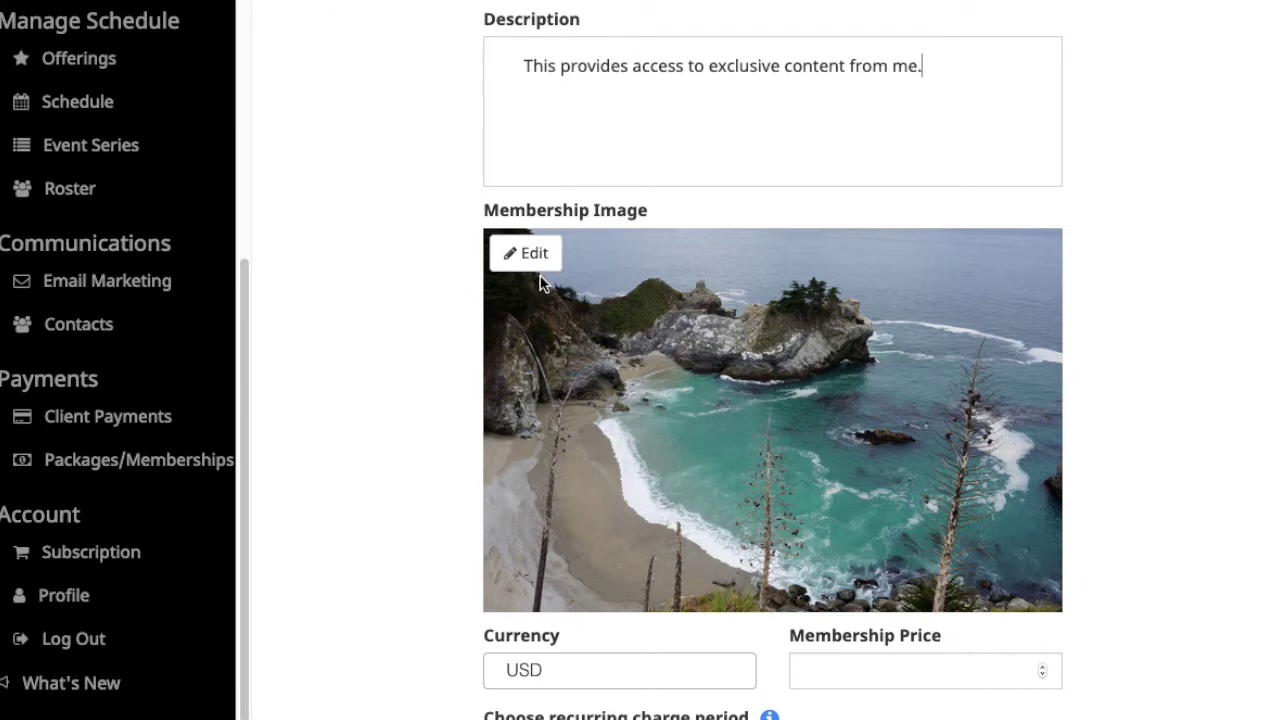
pyautogui.scroll(-1, 603, 345)
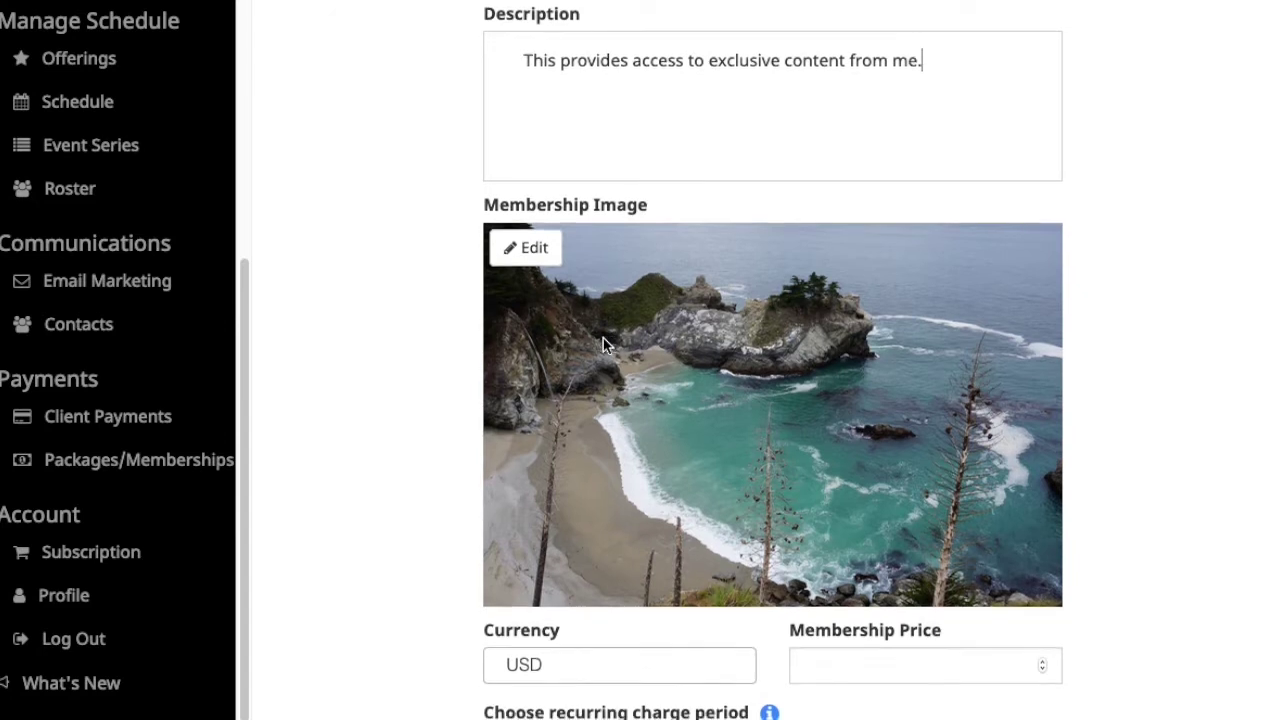
pyautogui.scroll(-5, 603, 345)
pyautogui.click(838, 427)
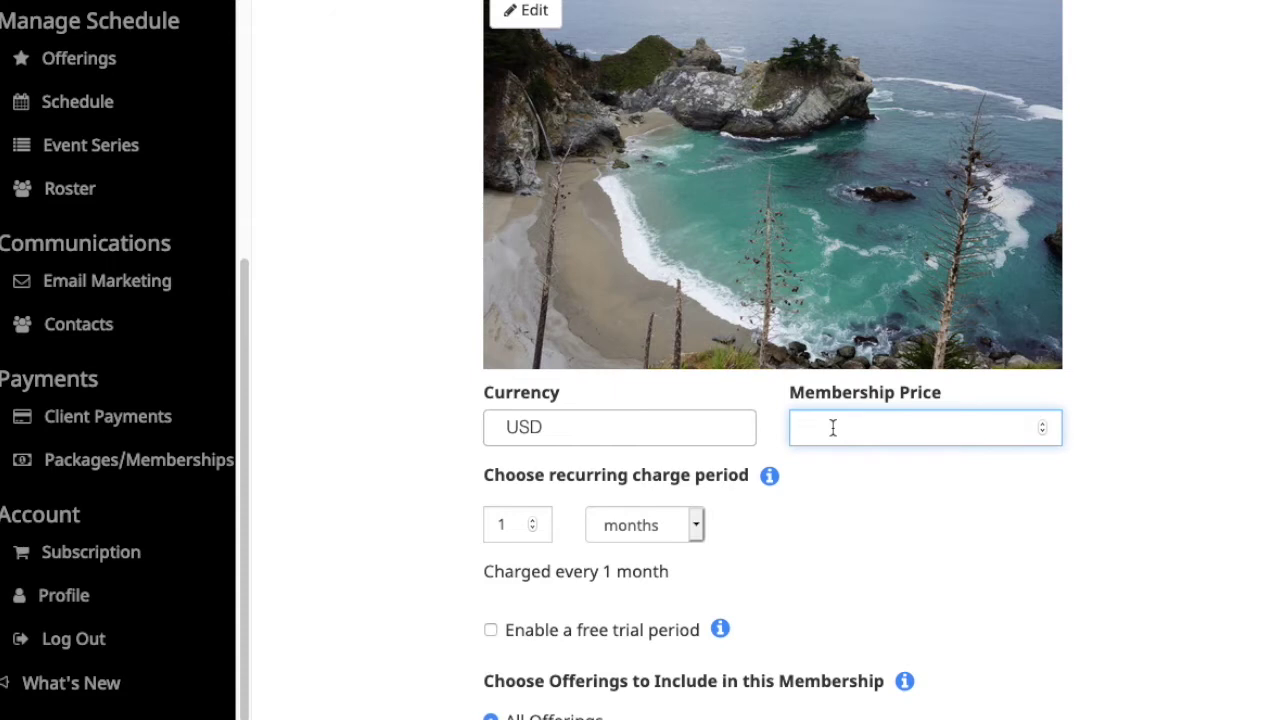
pyautogui.write('60')
pyautogui.click(780, 563)
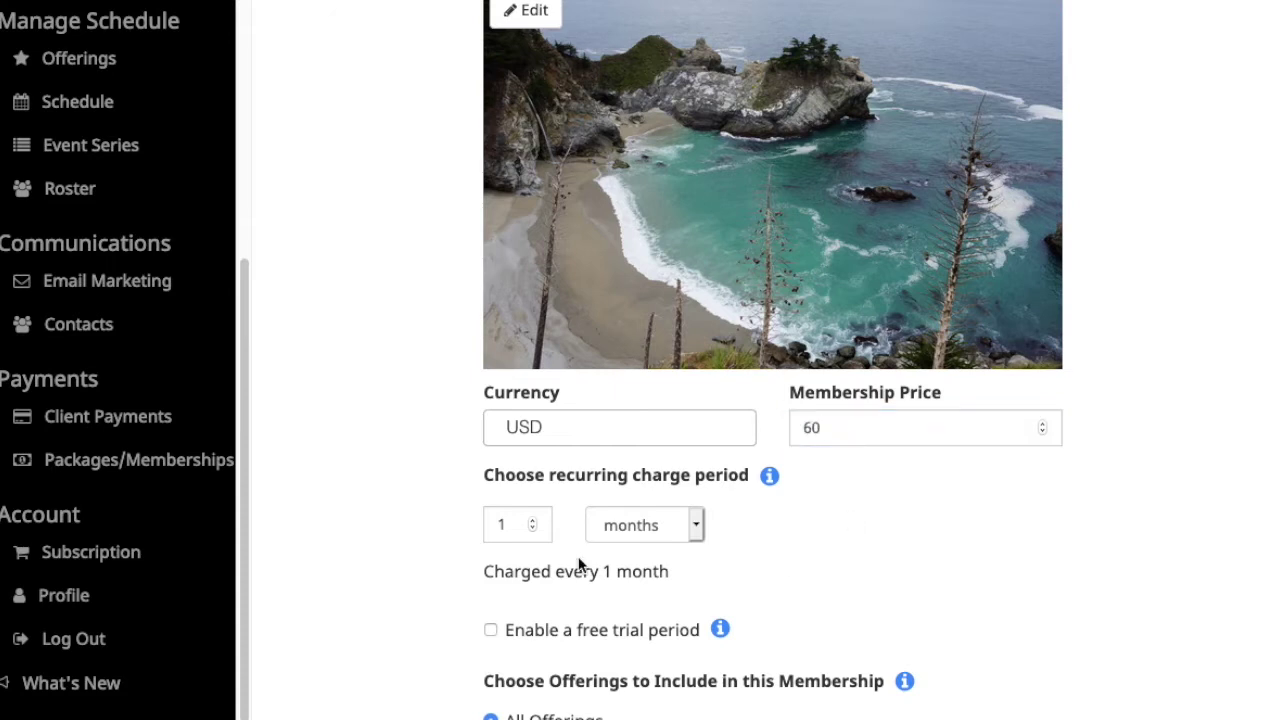
# - Keep the recurring charge period at every 1 month
pyautogui.scroll(-2, 574, 563)
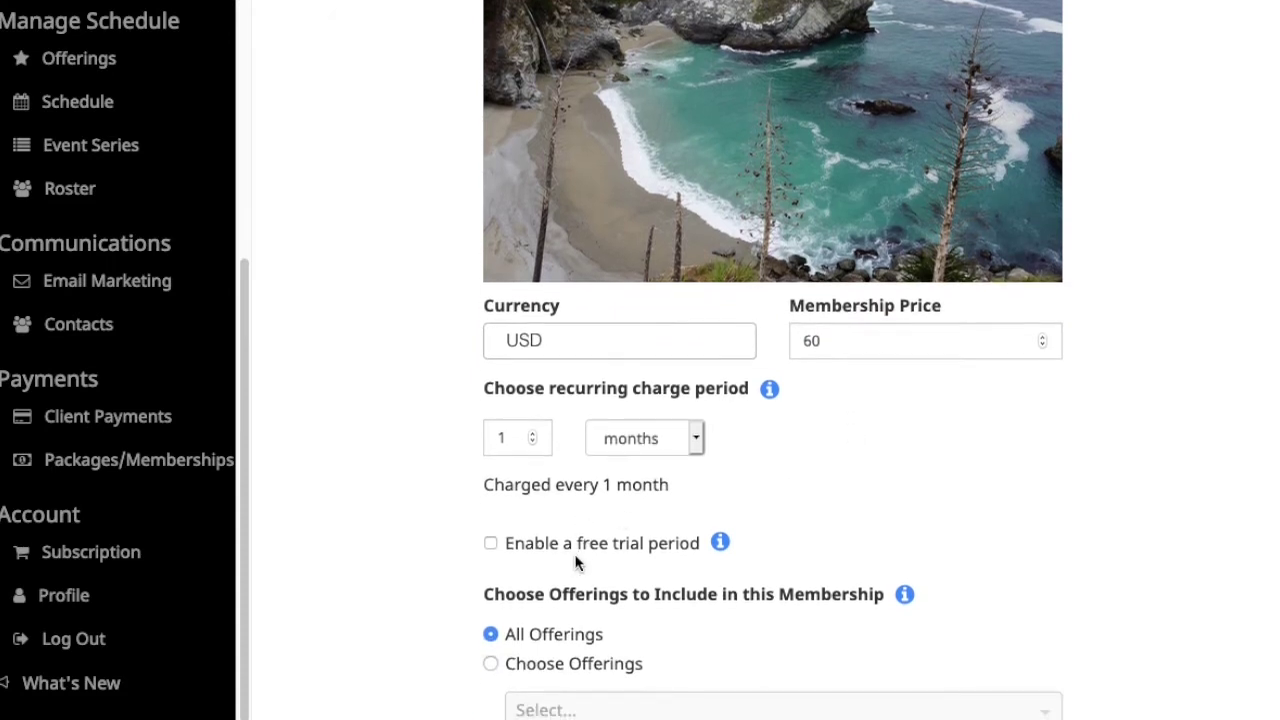
pyautogui.click(697, 449)
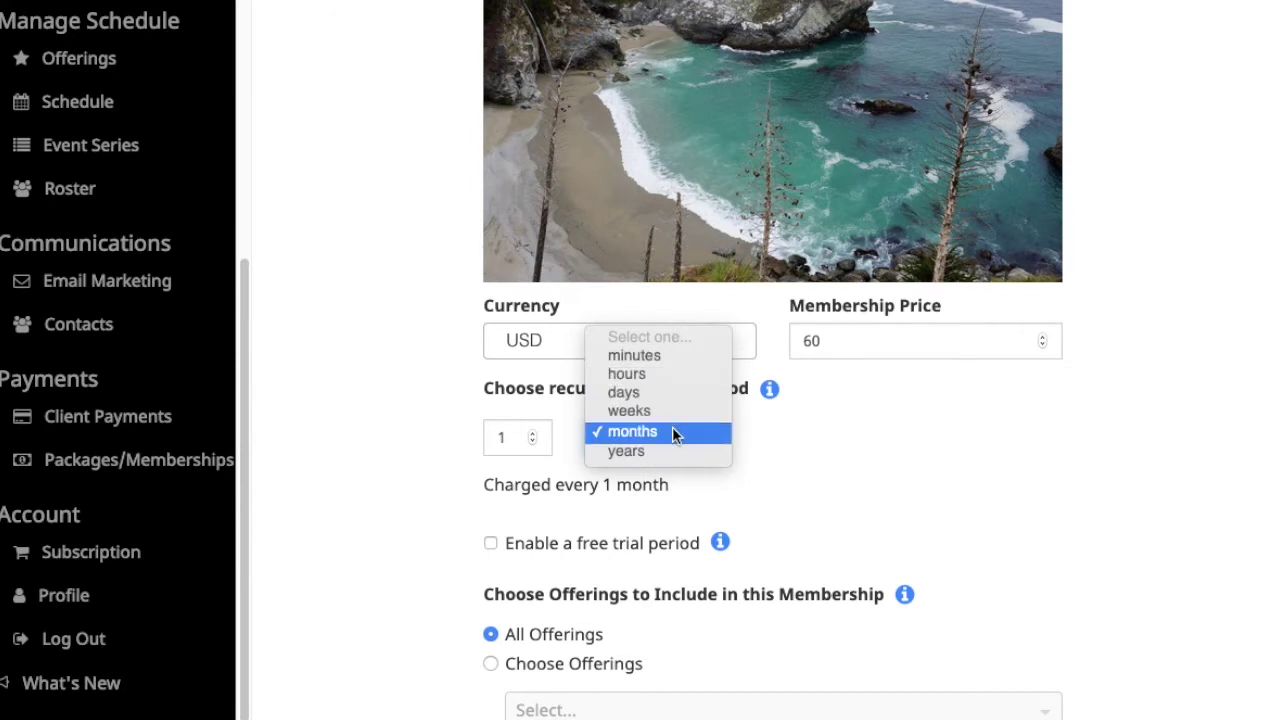
pyautogui.click(671, 432)
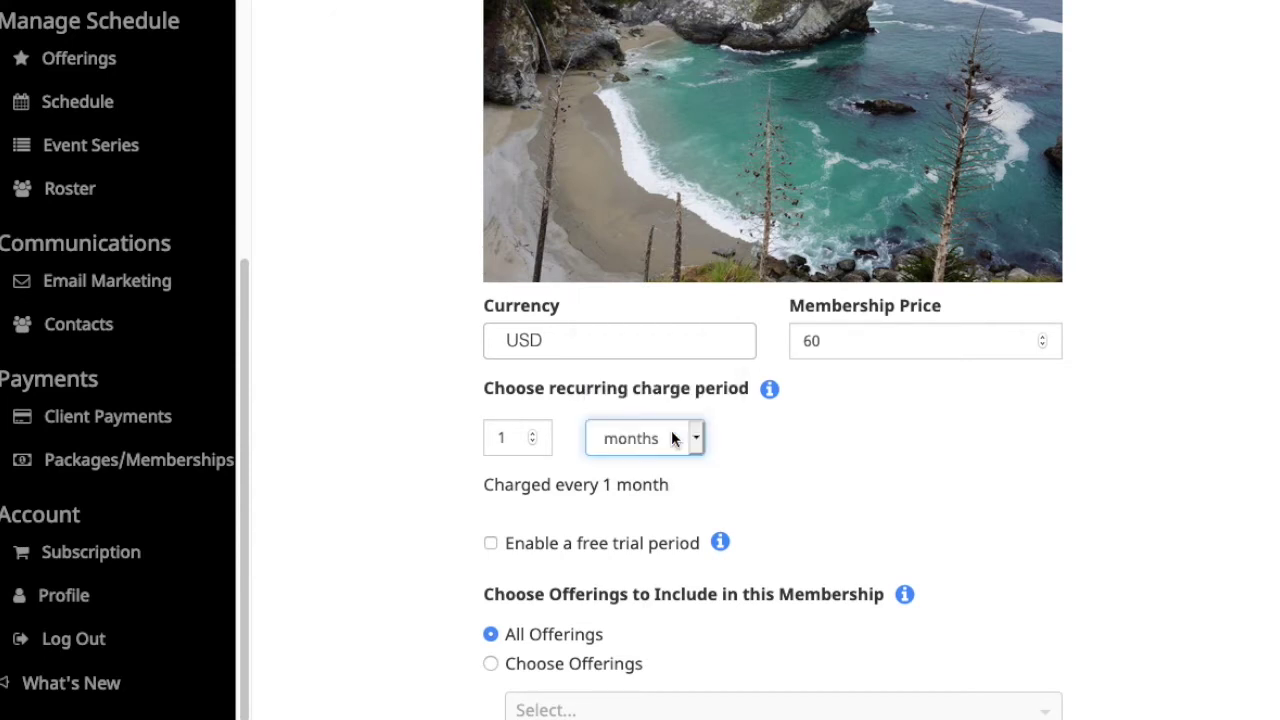
pyautogui.click(695, 437)
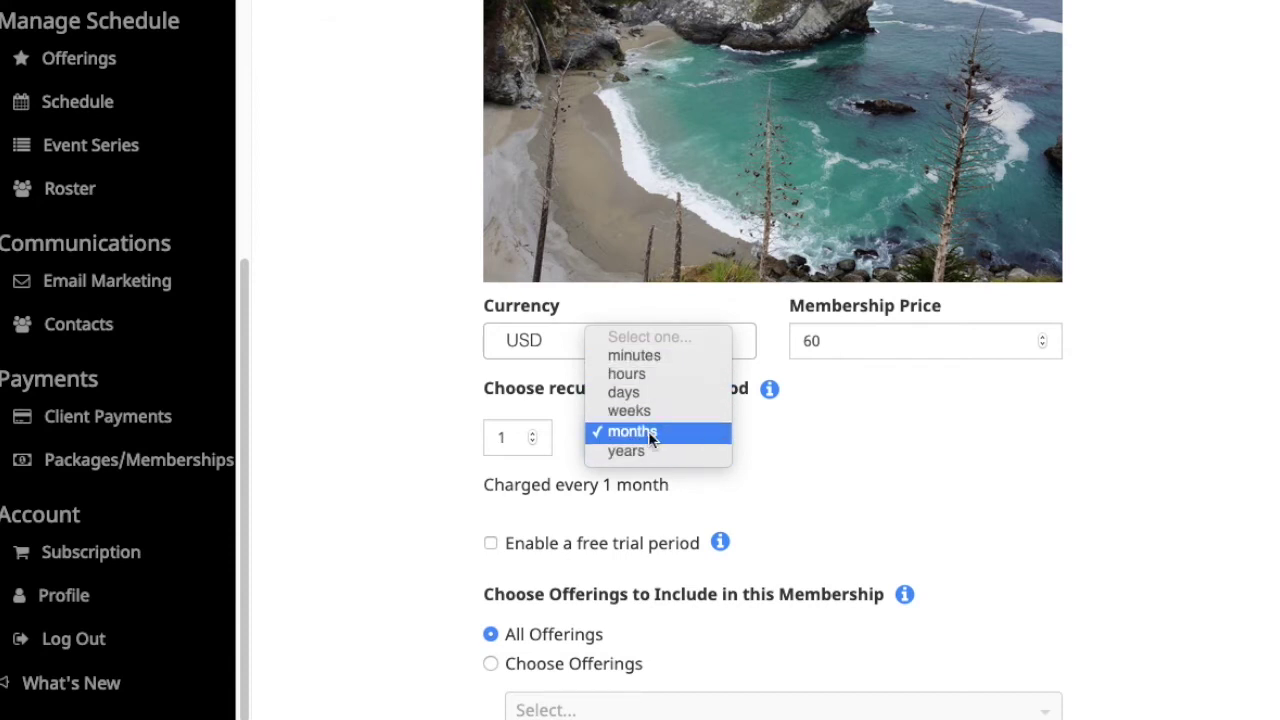
pyautogui.click(800, 430)
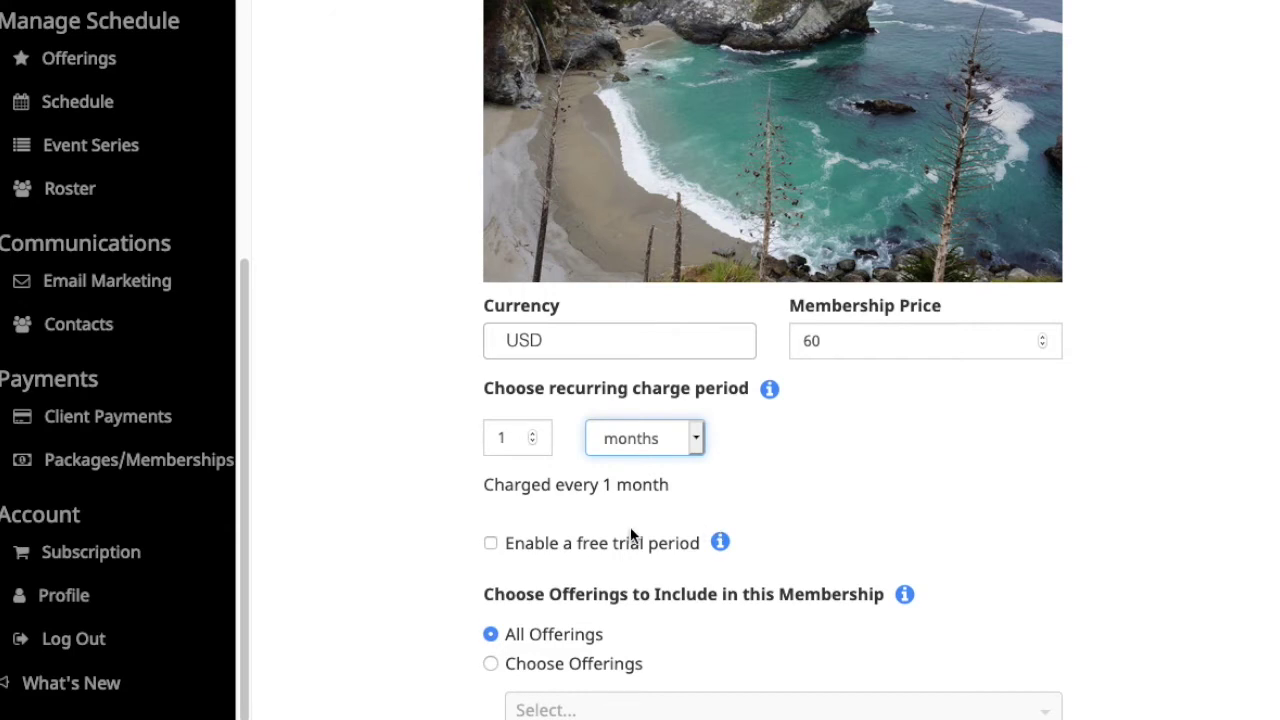
pyautogui.scroll(-1, 630, 537)
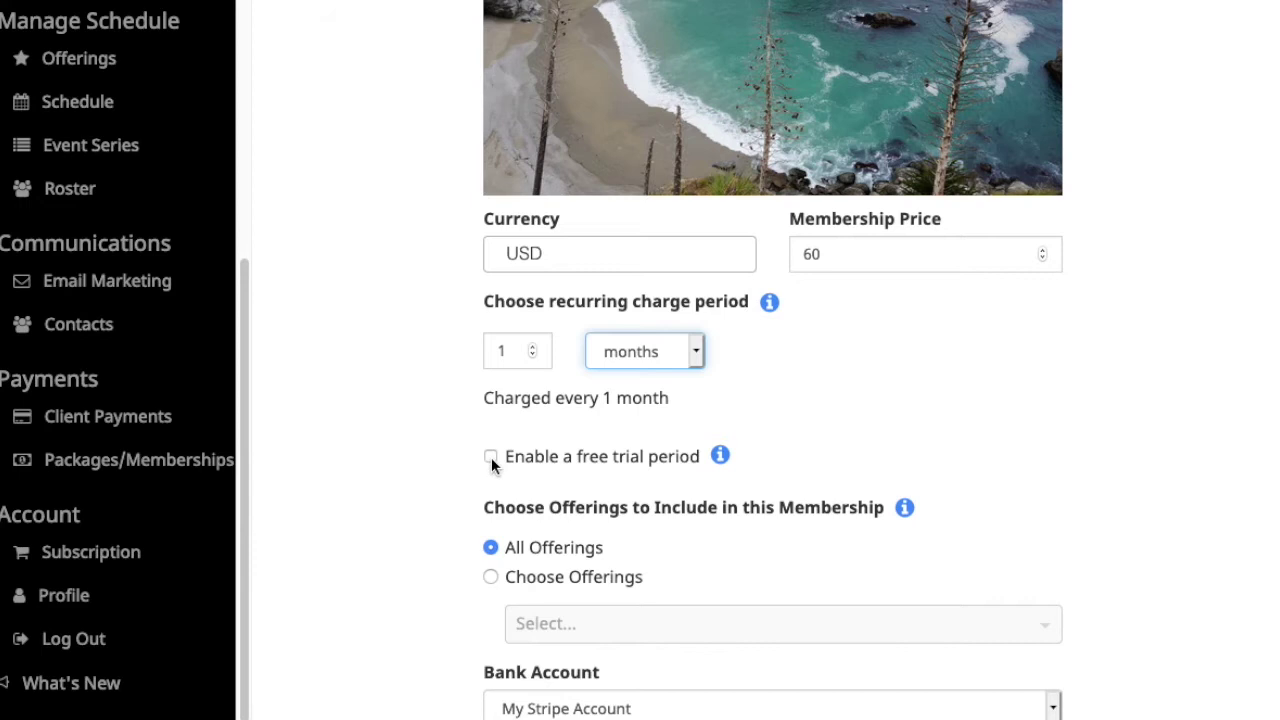
# - Enable a free trial period and keep it at 1 week
pyautogui.click(491, 457)
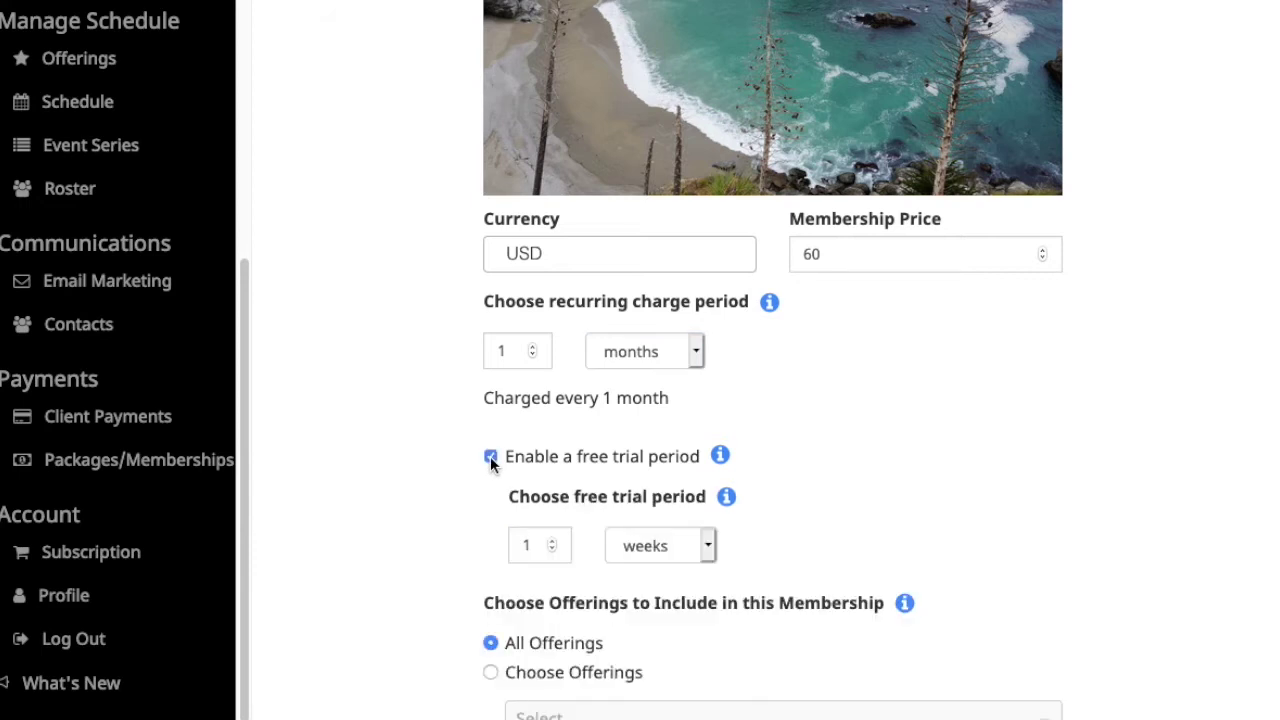
pyautogui.click(713, 542)
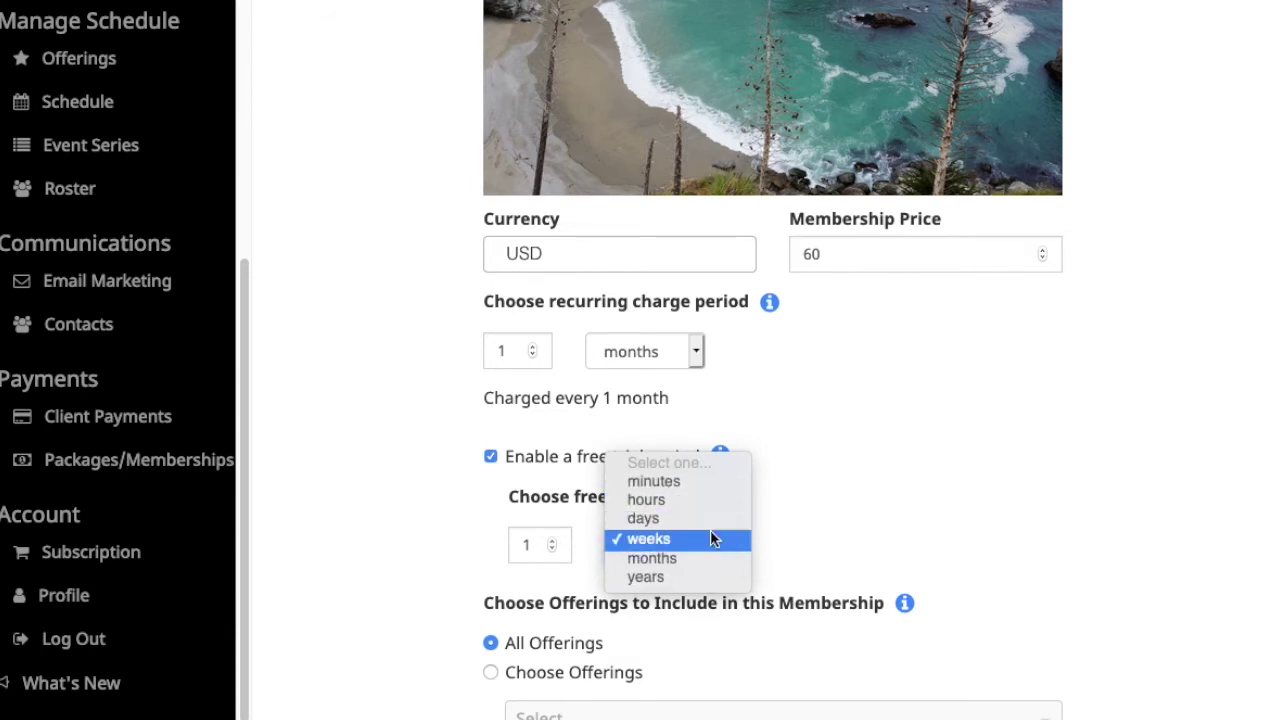
pyautogui.click(710, 538)
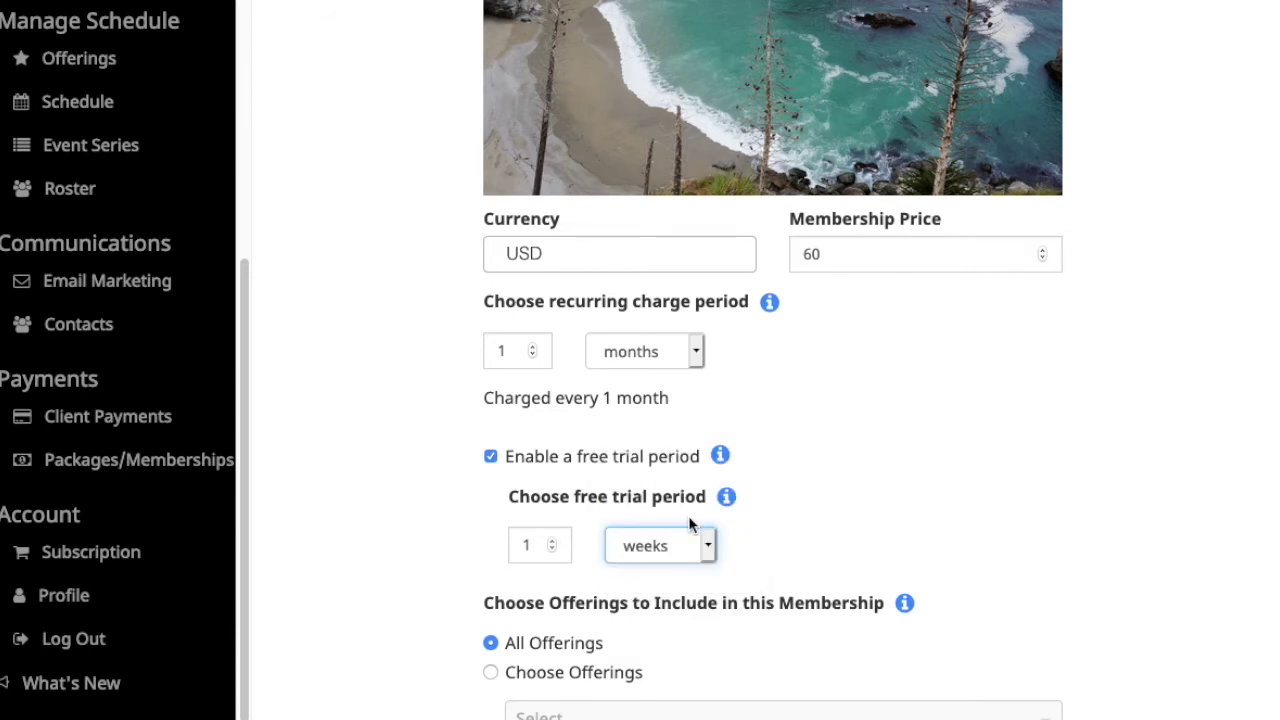
pyautogui.scroll(-1, 594, 530)
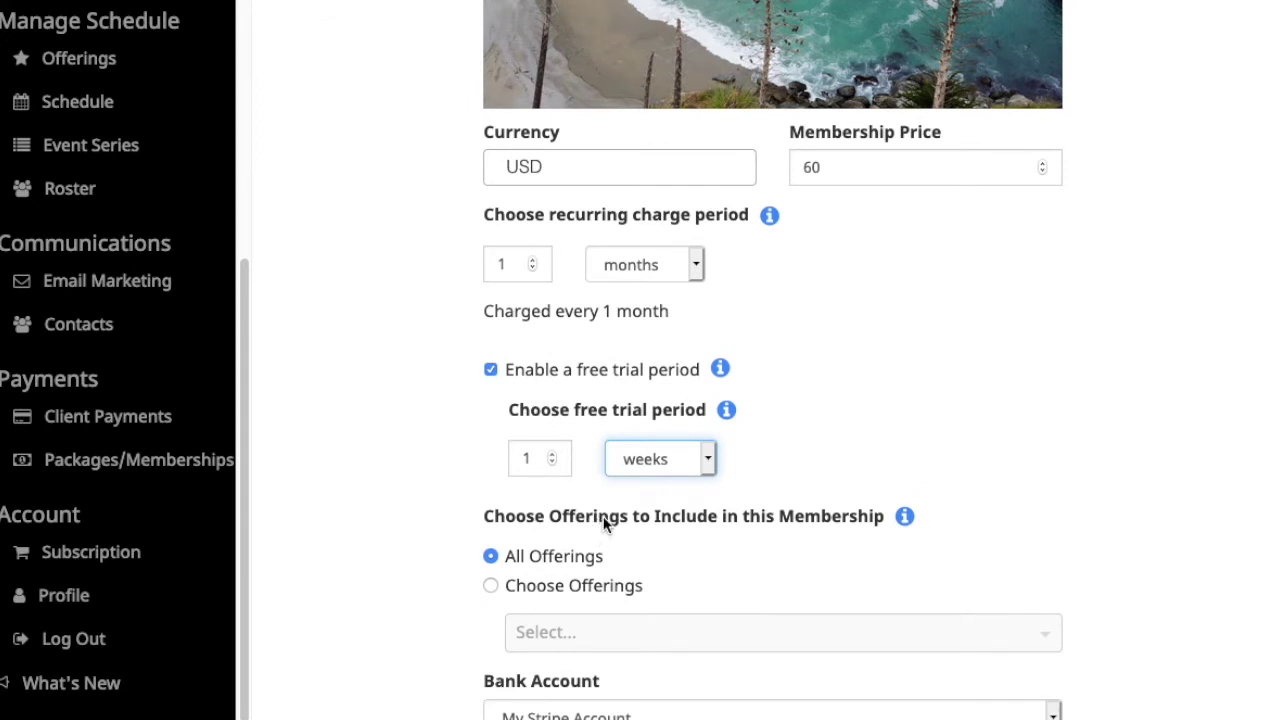
pyautogui.scroll(-1, 603, 522)
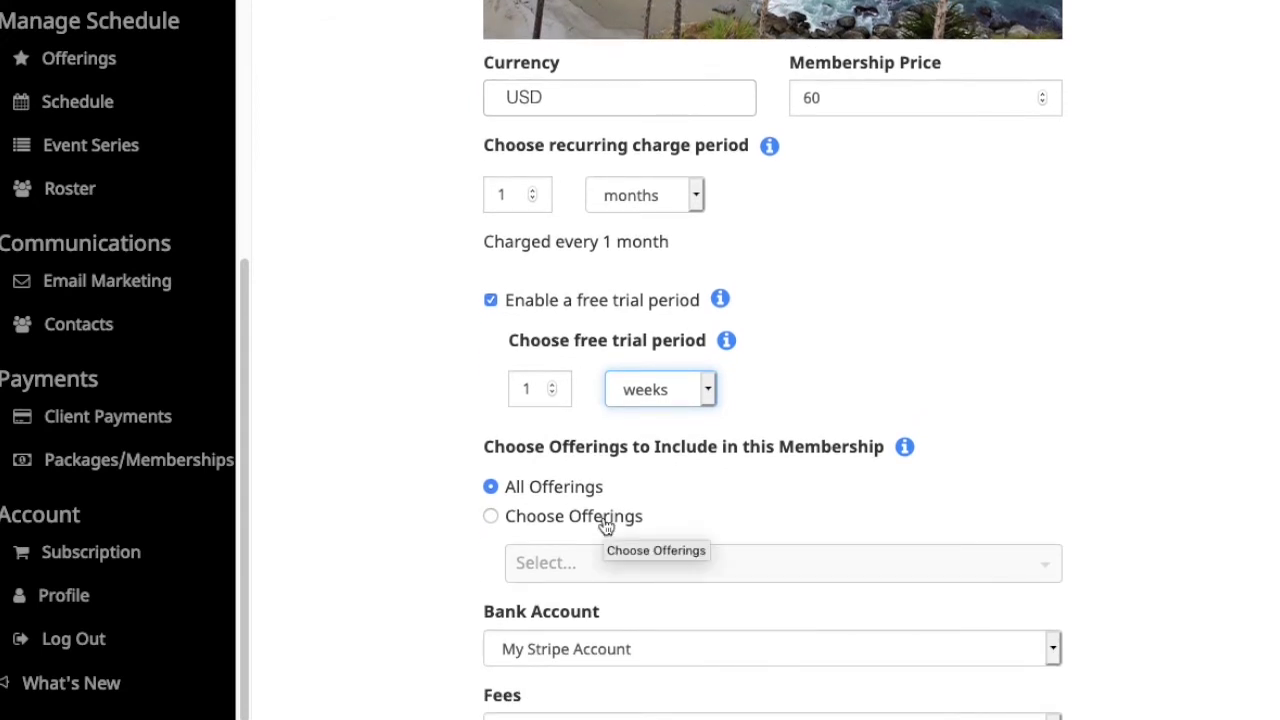
pyautogui.scroll(-1, 556, 458)
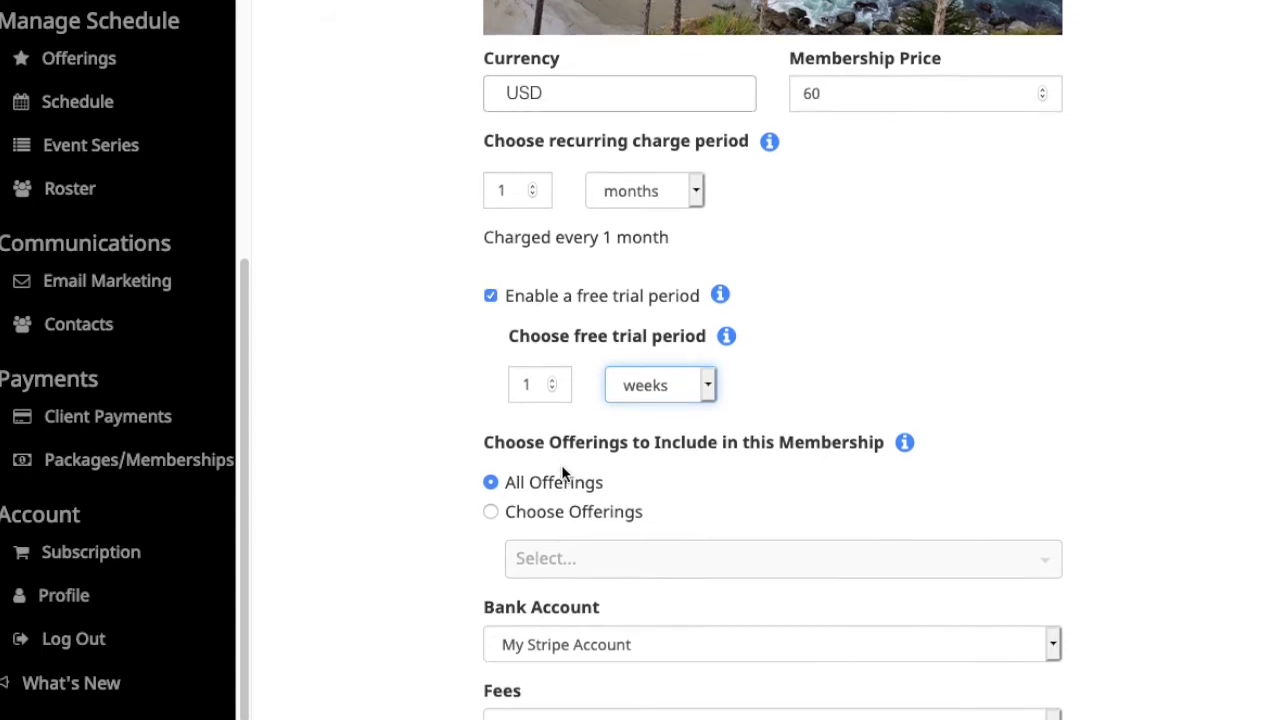
# - Limit the membership to chosen offerings, clearing the trial selections
pyautogui.scroll(-1, 560, 467)
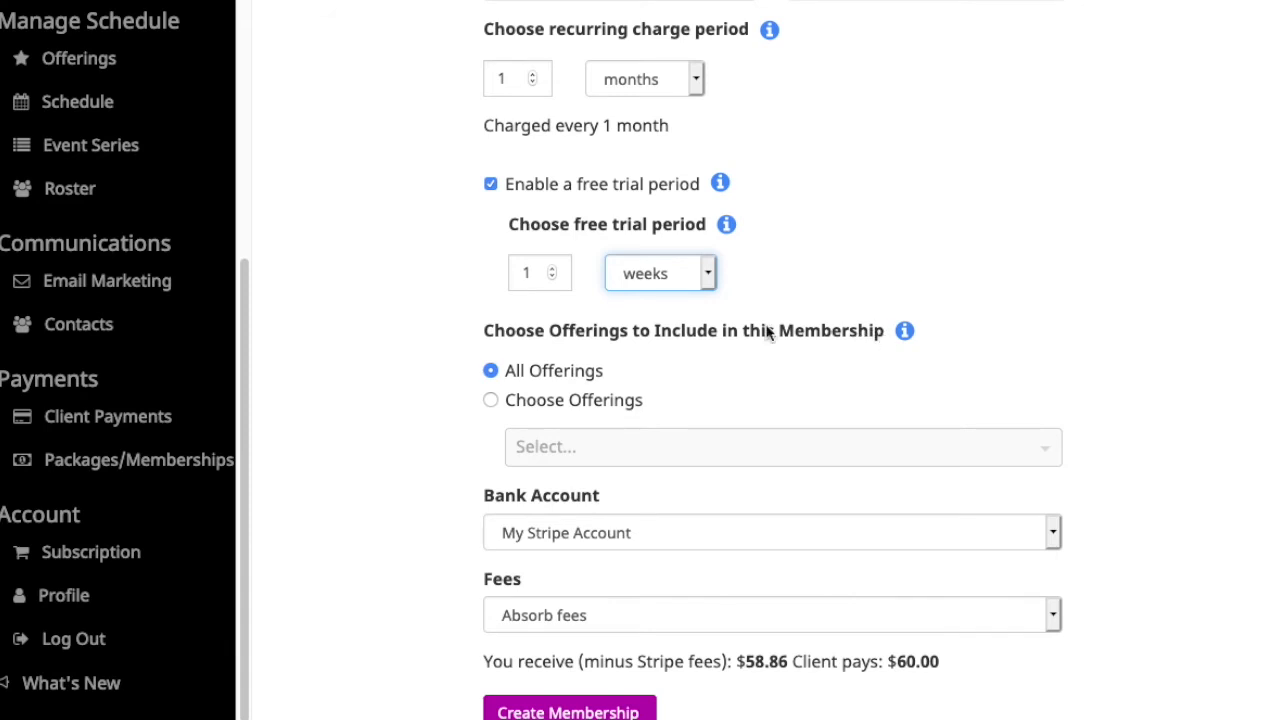
pyautogui.click(522, 404)
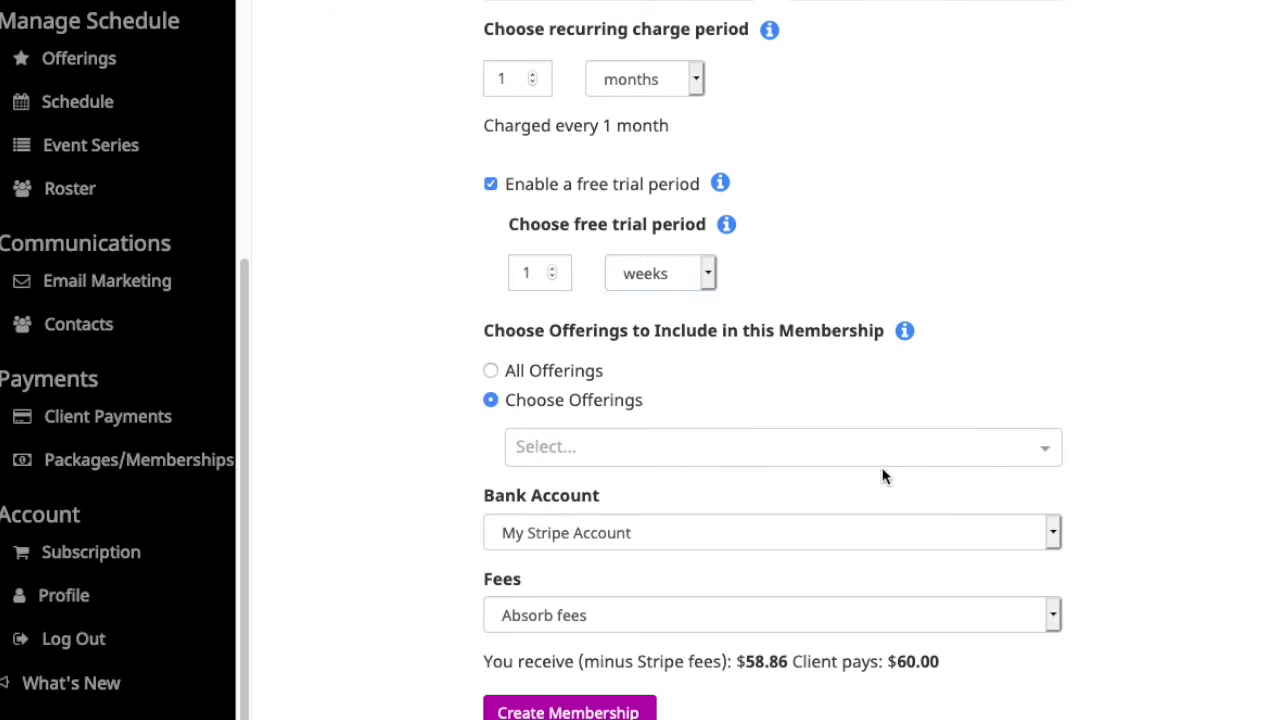
pyautogui.click(1052, 455)
pyautogui.click(720, 538)
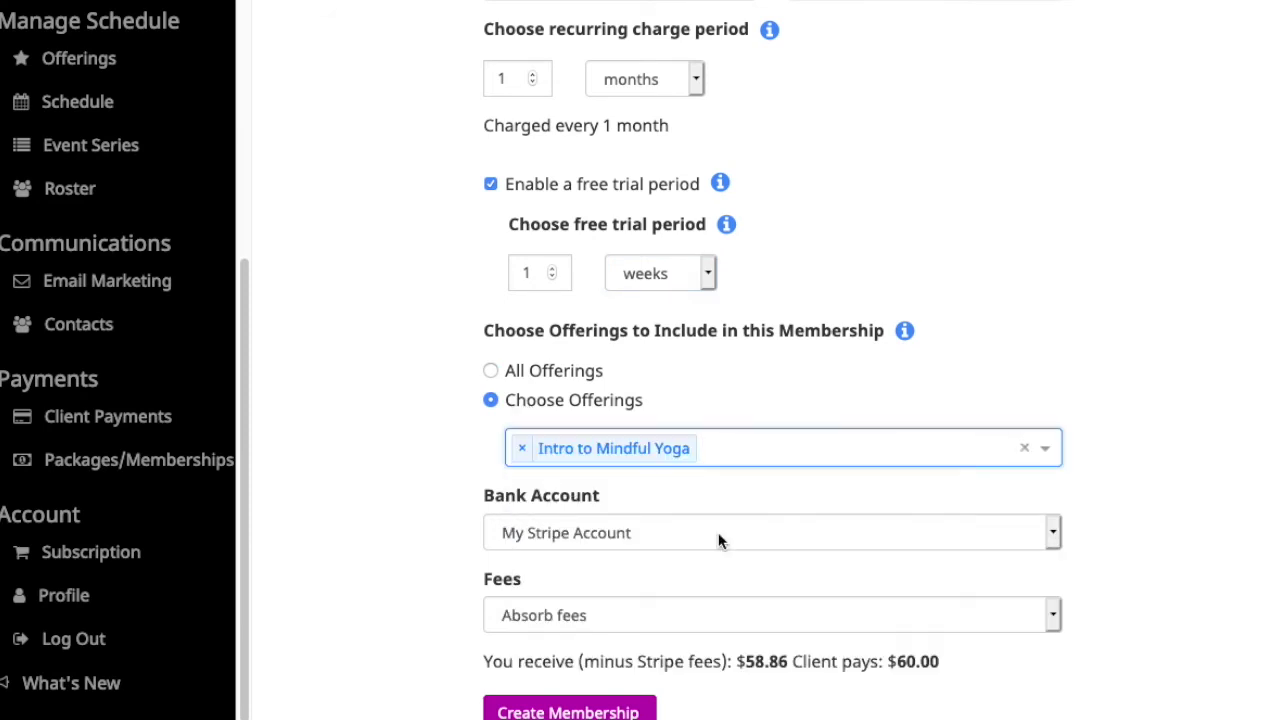
pyautogui.click(1048, 451)
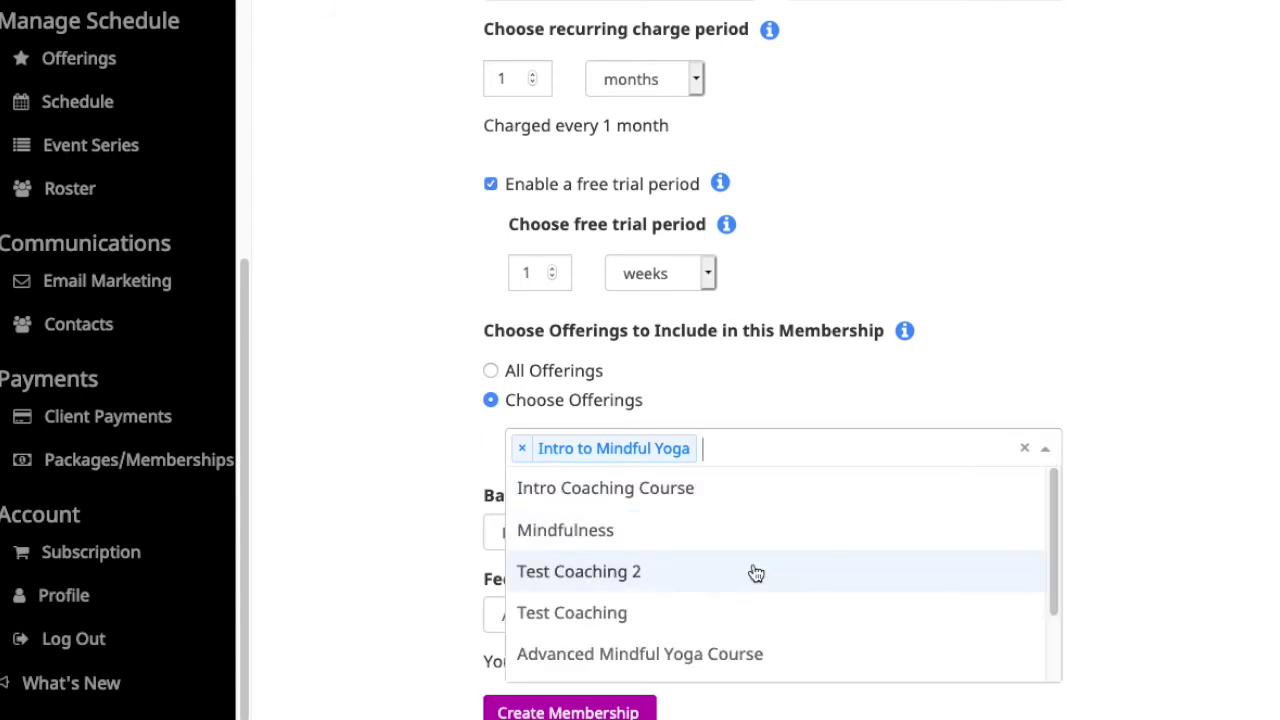
pyautogui.click(757, 571)
pyautogui.click(713, 449)
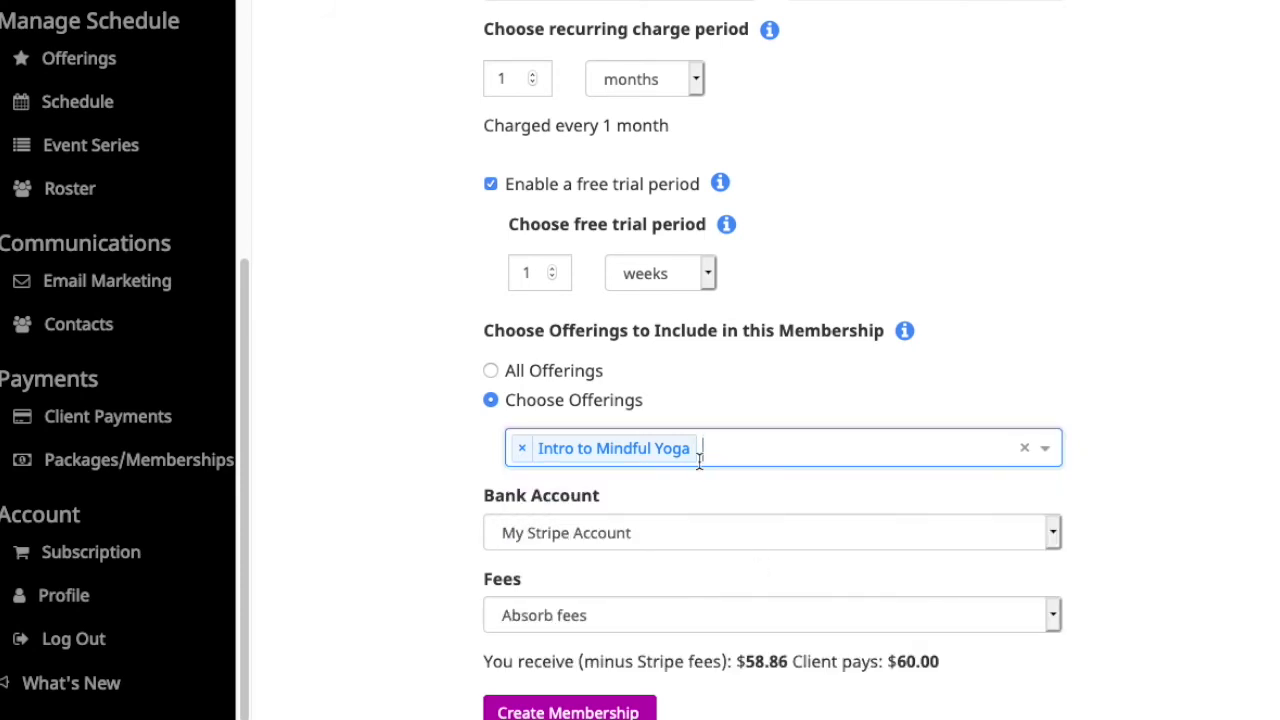
pyautogui.click(519, 449)
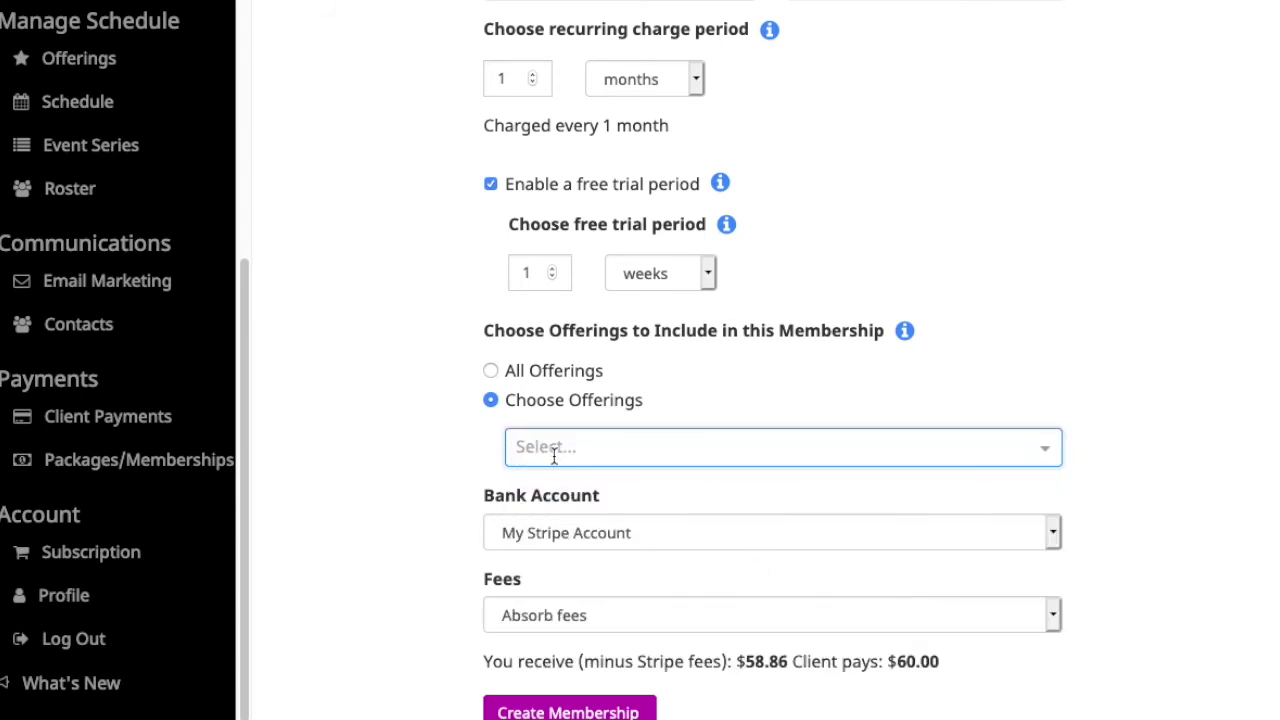
# - Include Intro Coaching Course and Intro to Mindful Yoga as the membership's offerings
pyautogui.write('Intro')
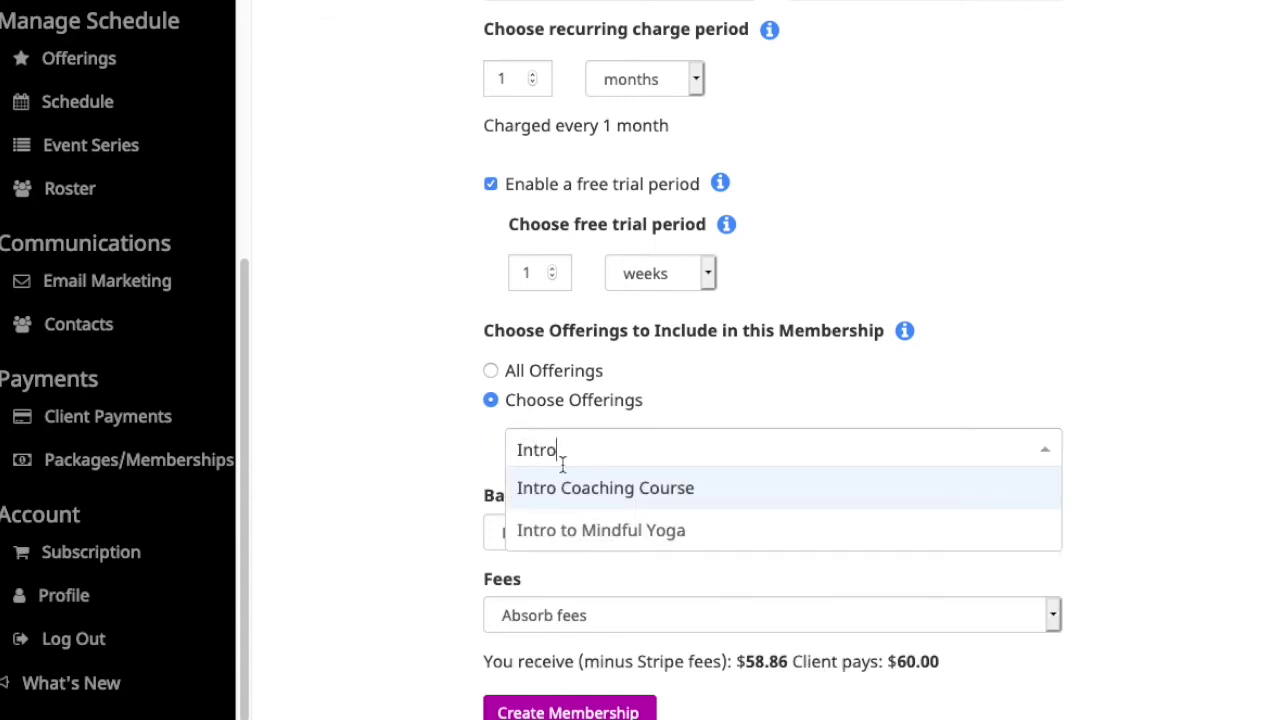
pyautogui.click(584, 488)
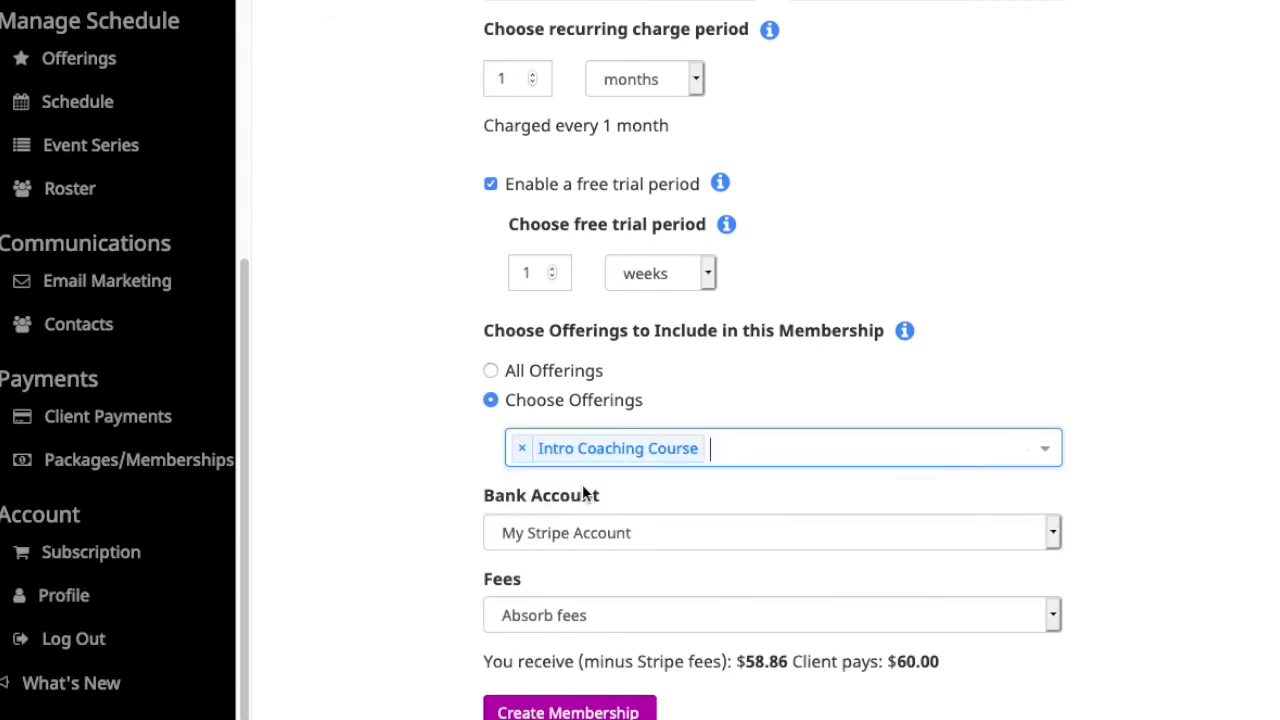
pyautogui.click(829, 462)
pyautogui.write('Intro')
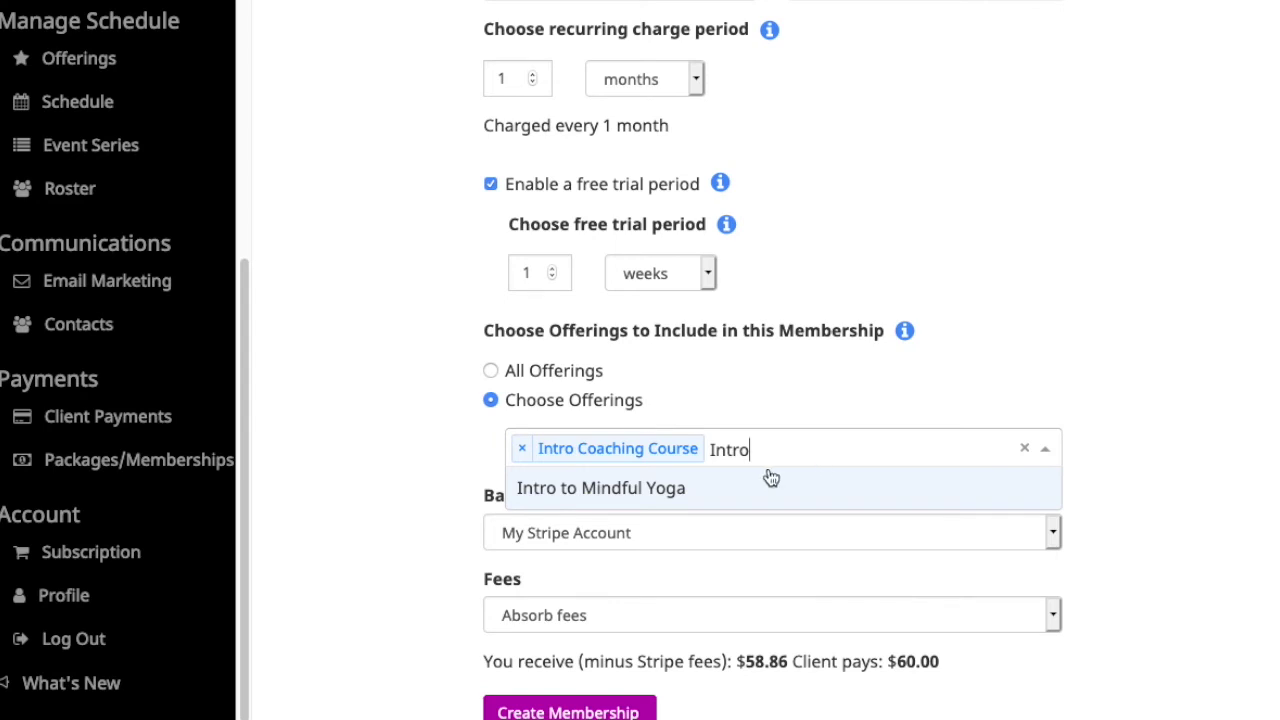
pyautogui.click(725, 481)
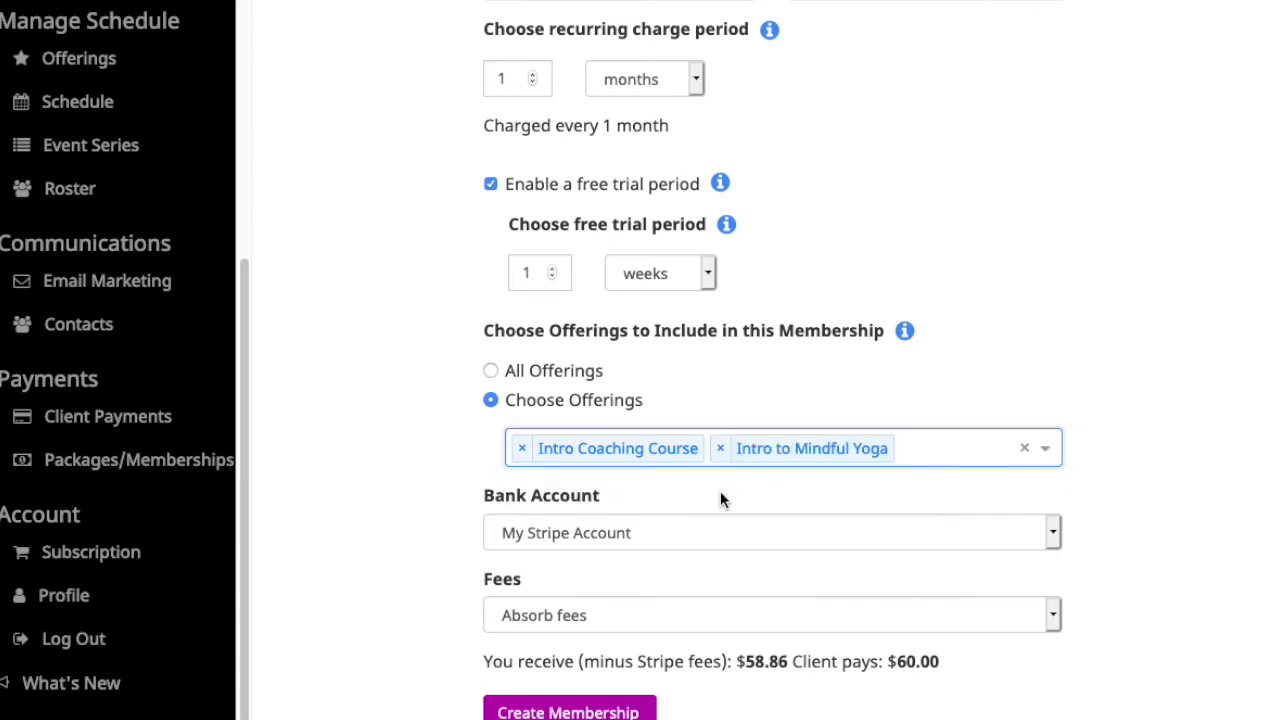
# - Keep fees absorbed and create the membership
pyautogui.click(611, 613)
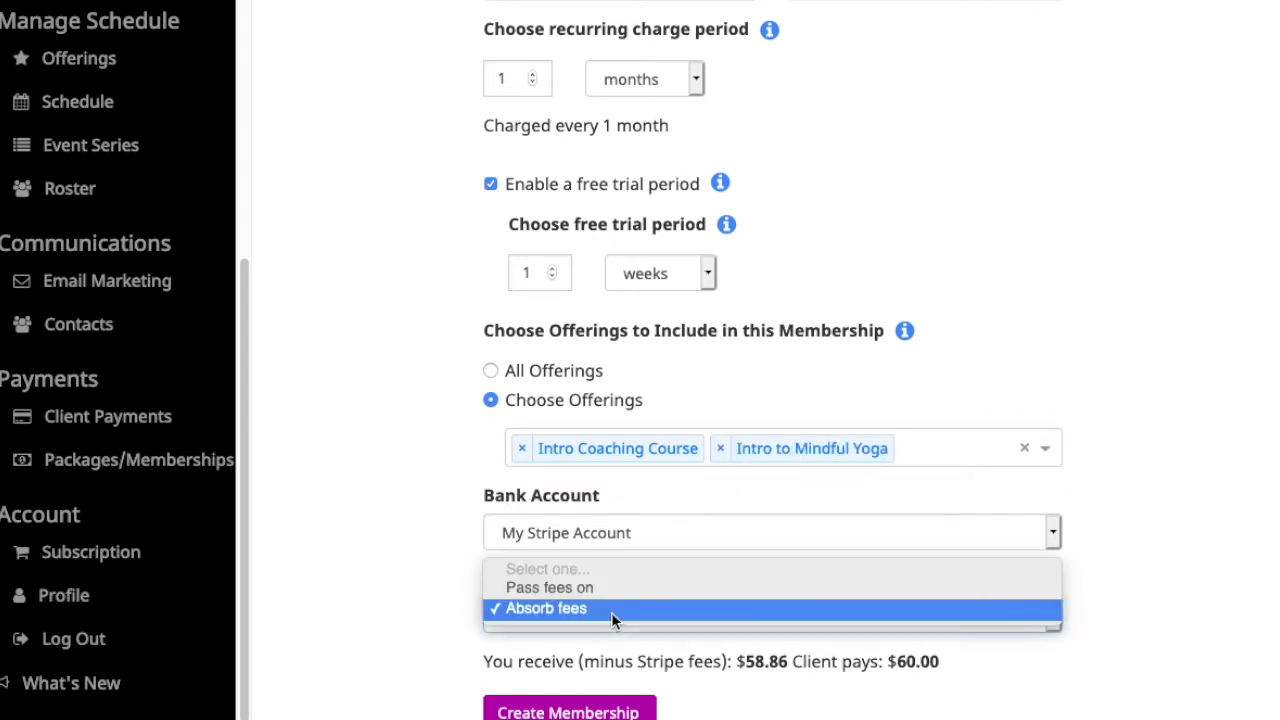
pyautogui.click(606, 613)
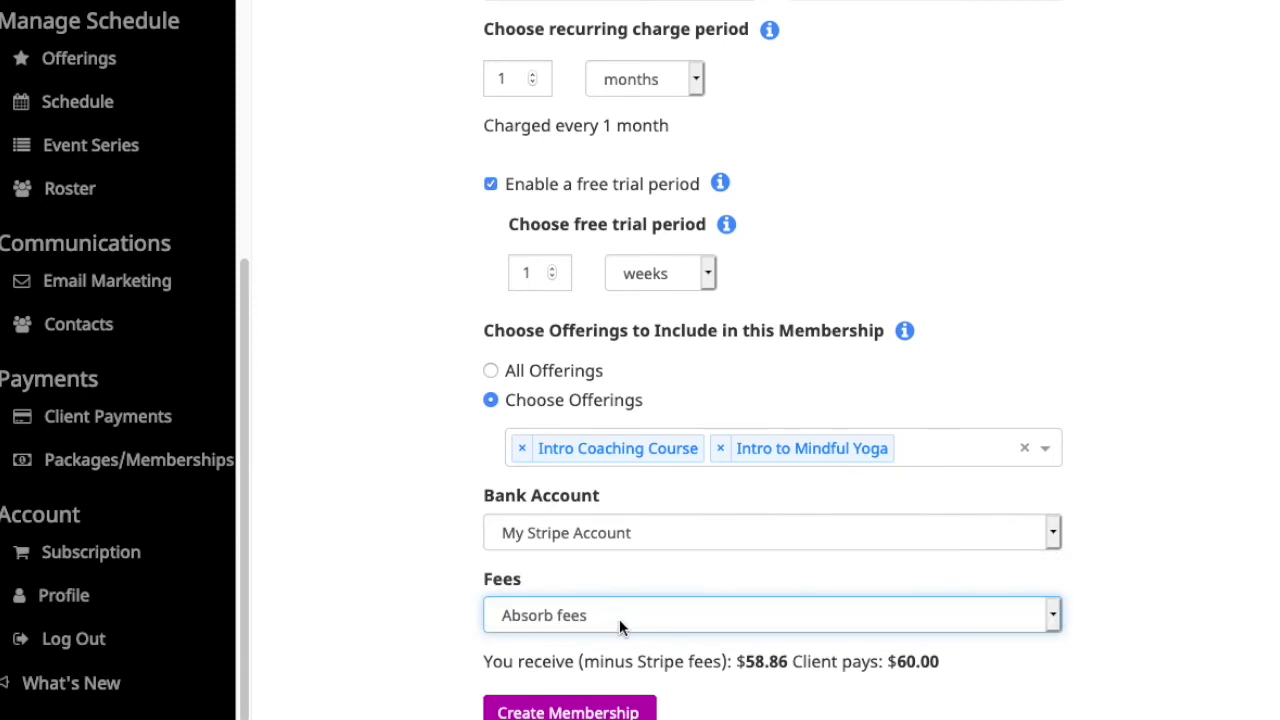
pyautogui.click(585, 711)
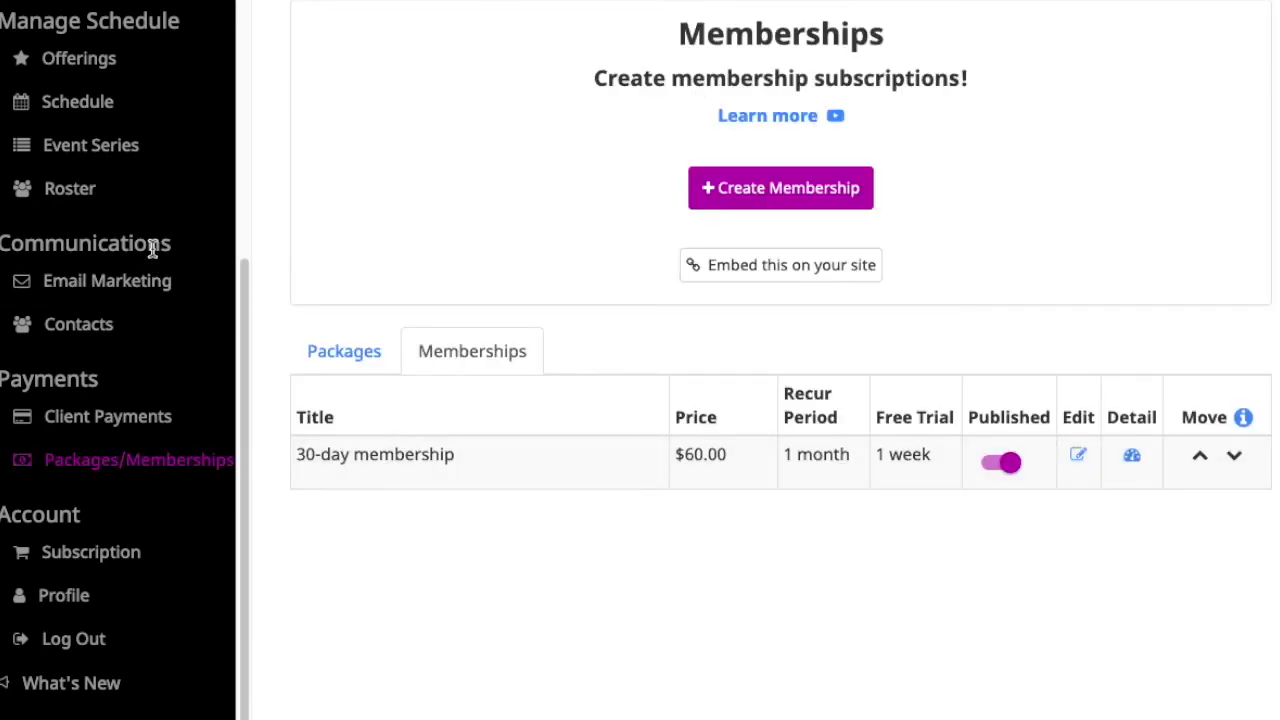
# - Check the membership card on the public Packages page, then return to site management
pyautogui.scroll(2, 150, 265)
pyautogui.scroll(4, 150, 265)
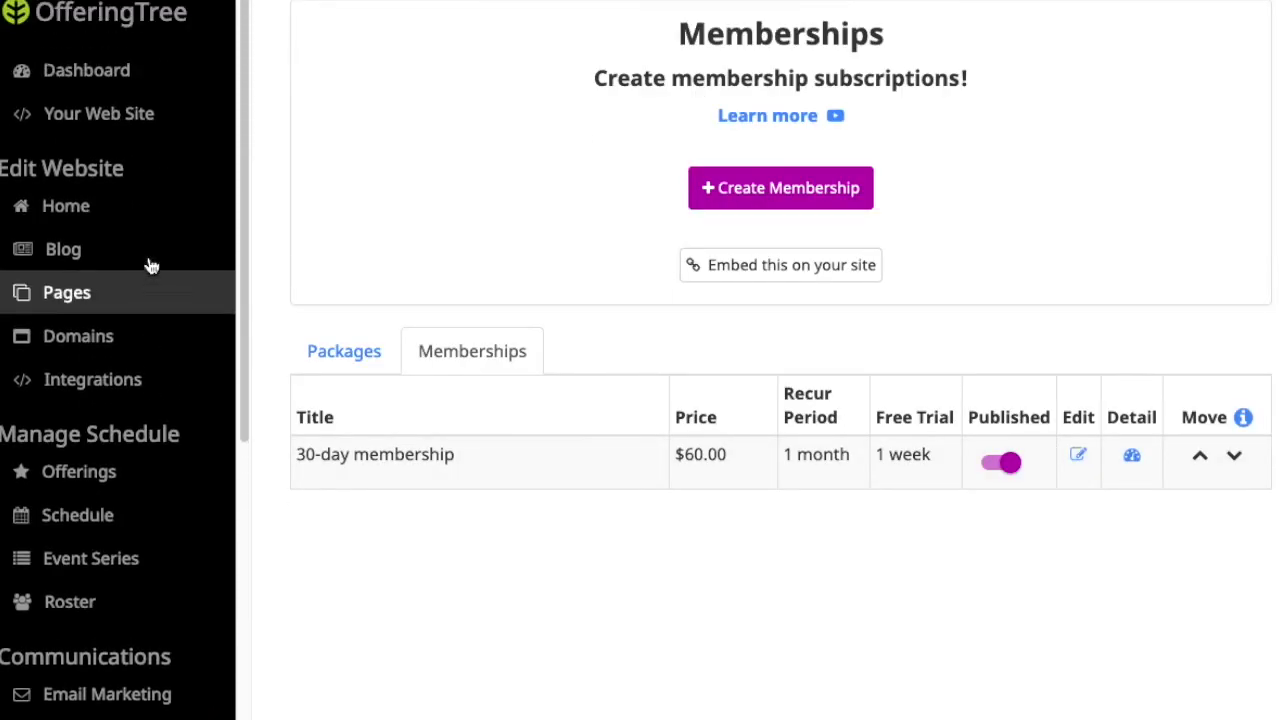
pyautogui.click(129, 126)
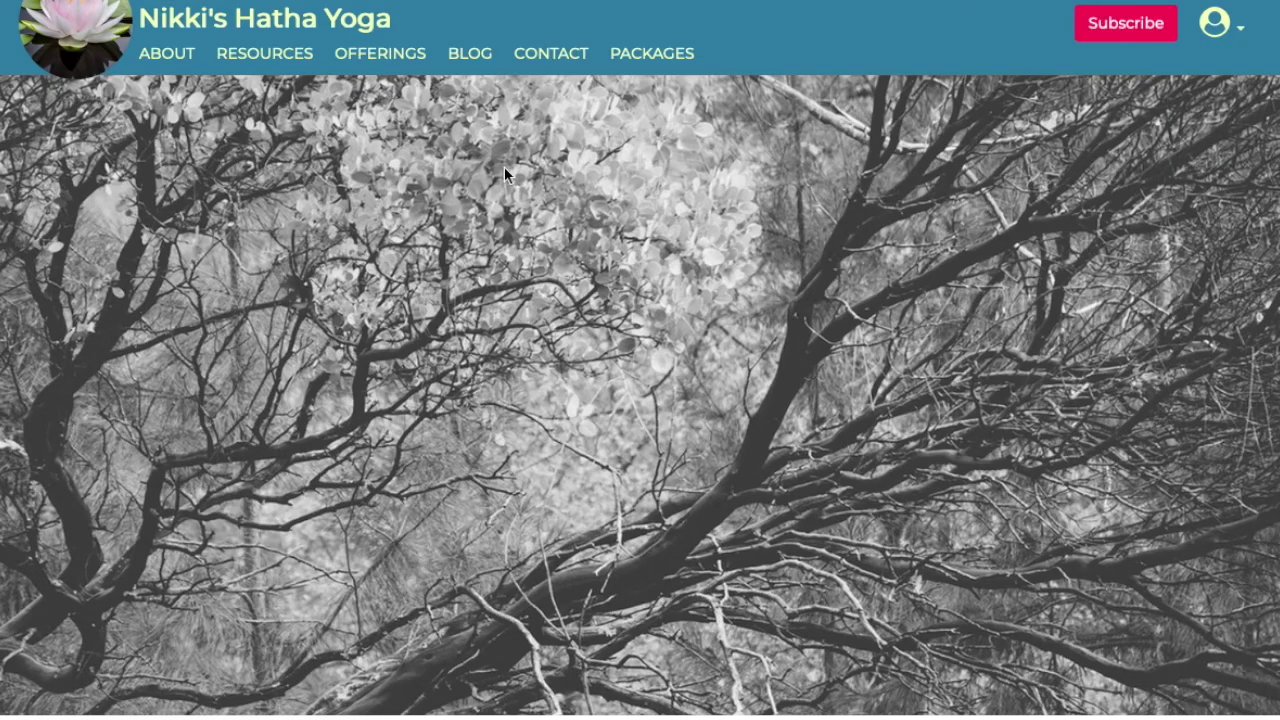
pyautogui.click(655, 60)
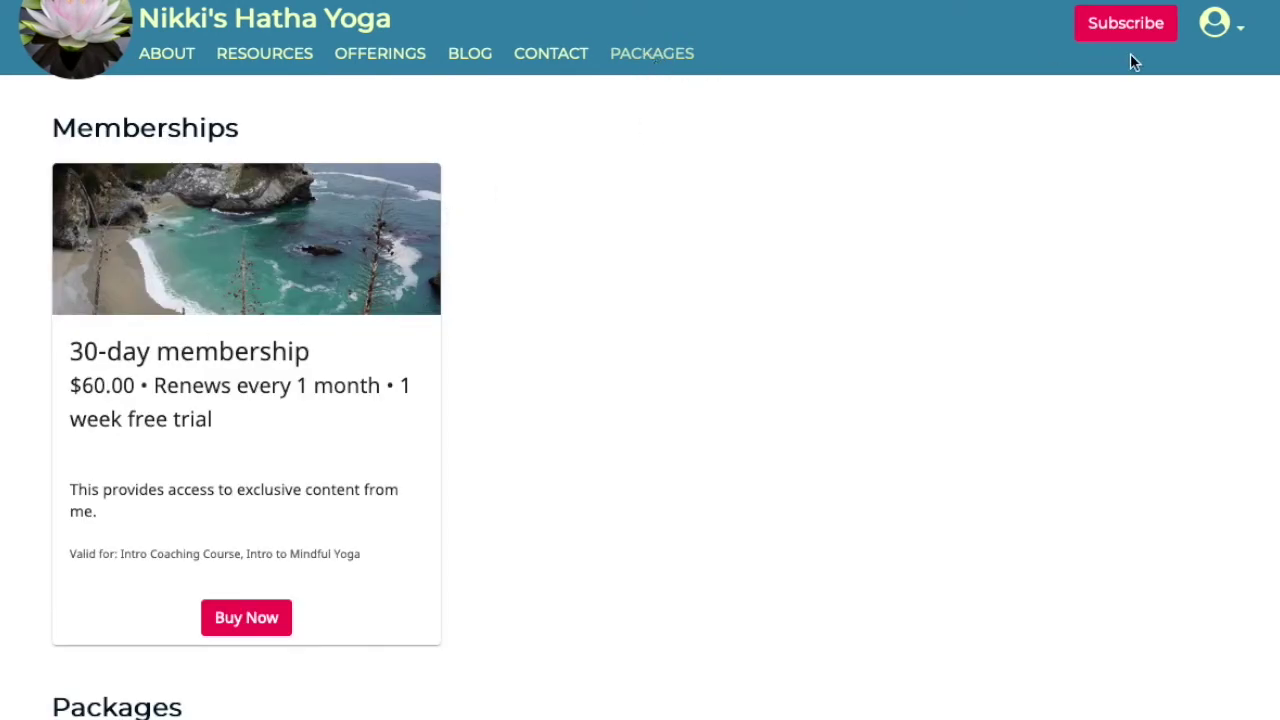
pyautogui.click(1238, 30)
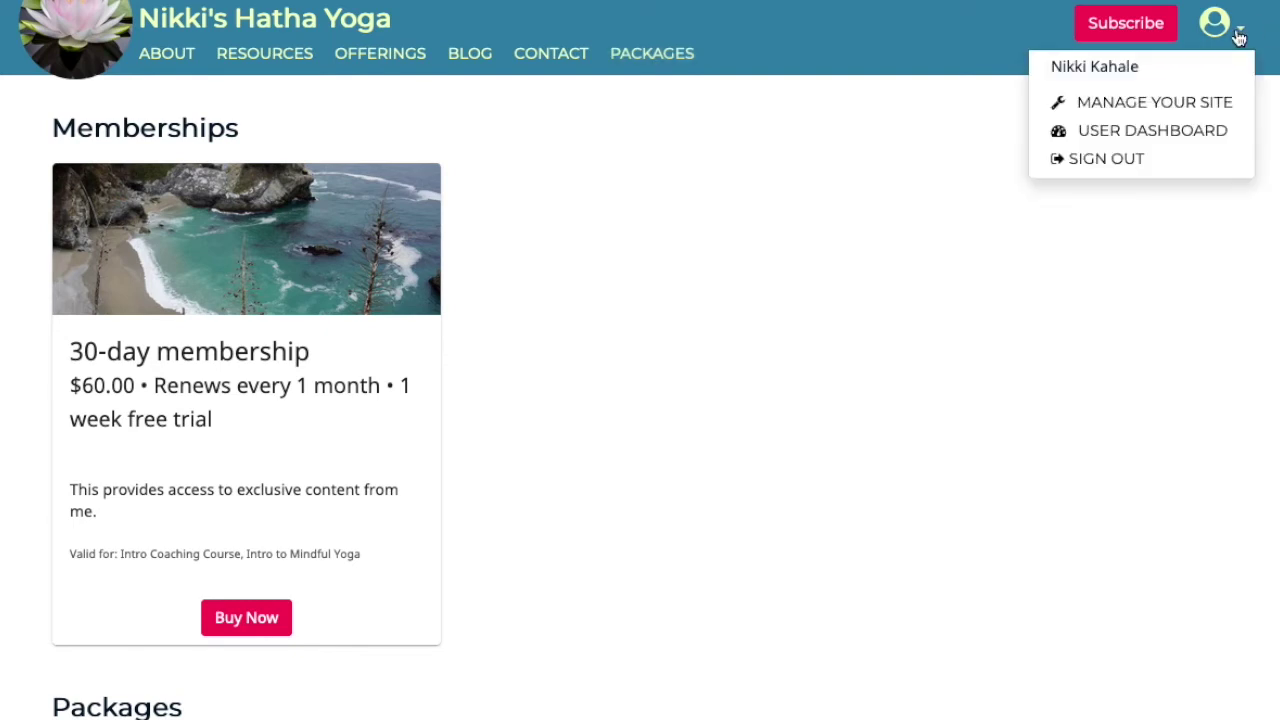
pyautogui.click(1130, 105)
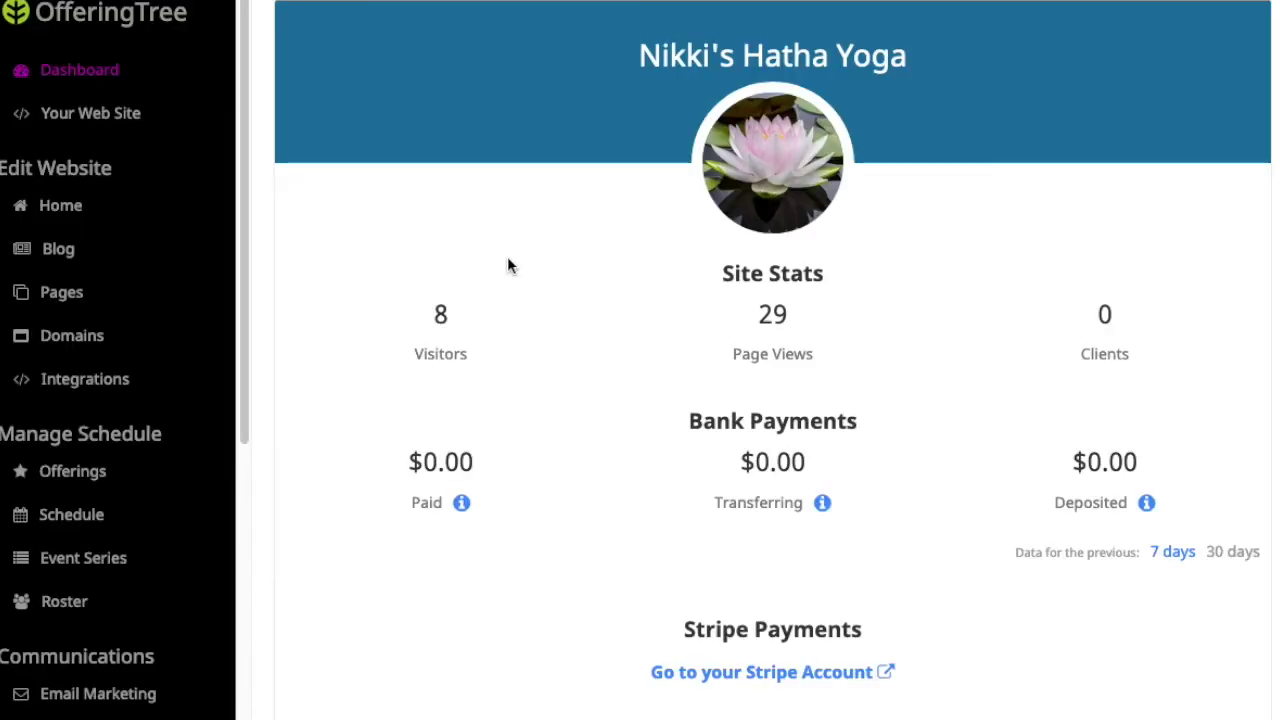
# - Rename the Packages page to 'Packages / Memberships' and open the public site
pyautogui.click(75, 295)
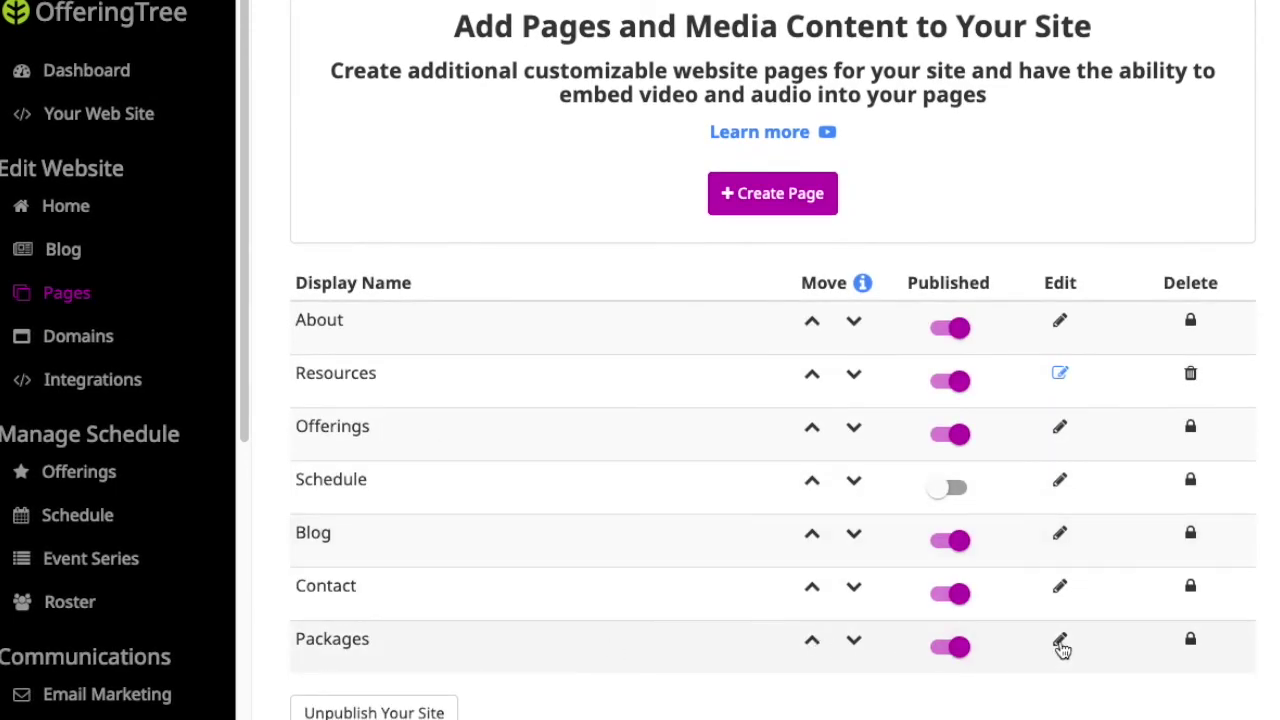
pyautogui.click(1060, 643)
pyautogui.click(501, 155)
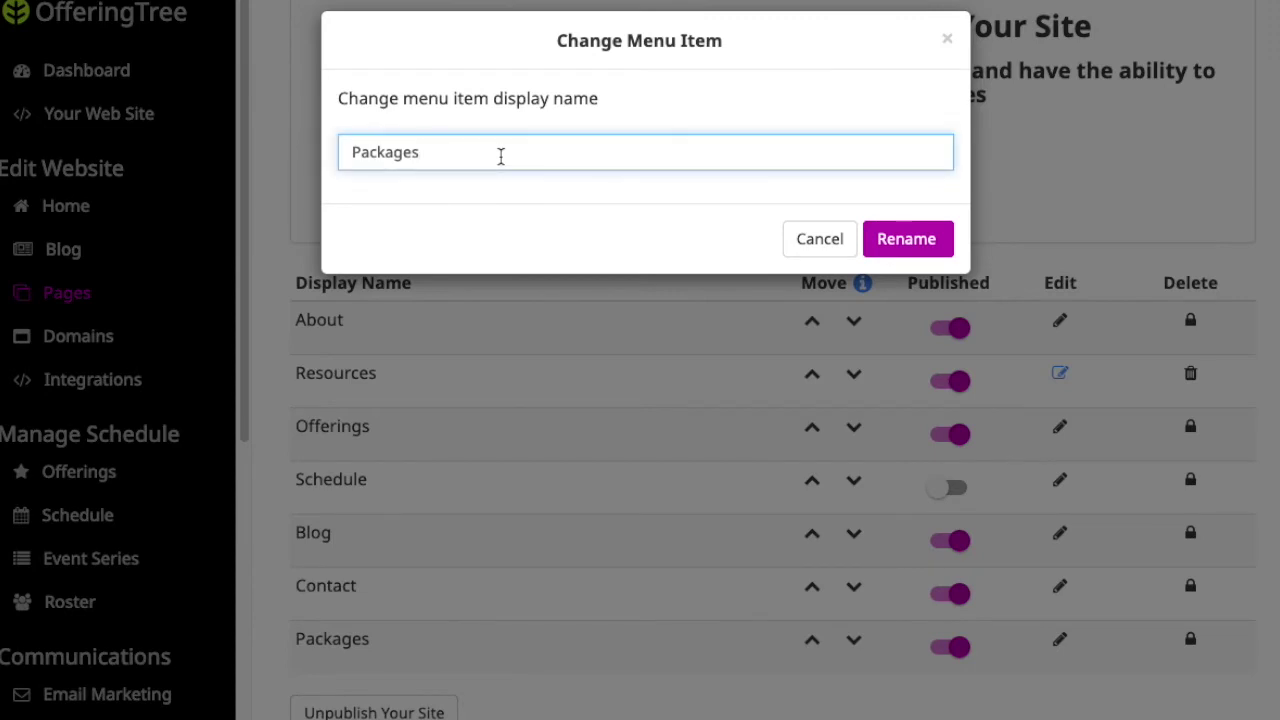
pyautogui.write('/ Memberships')
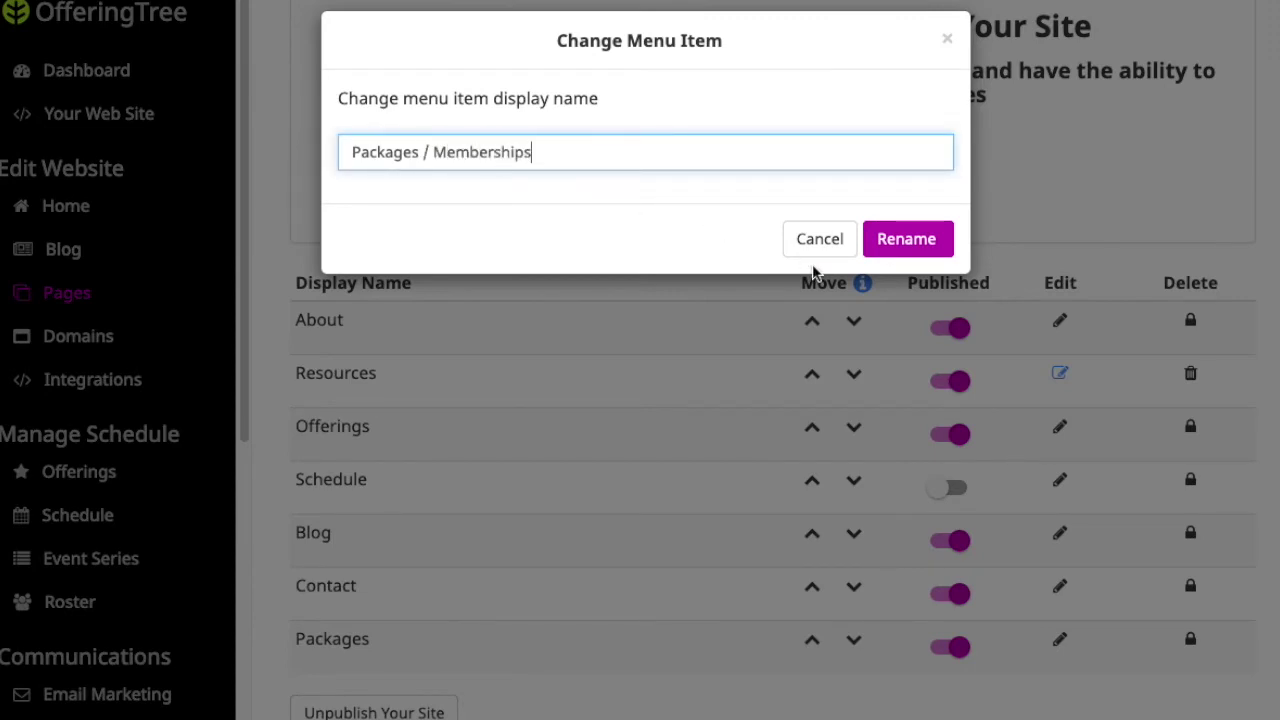
pyautogui.click(915, 240)
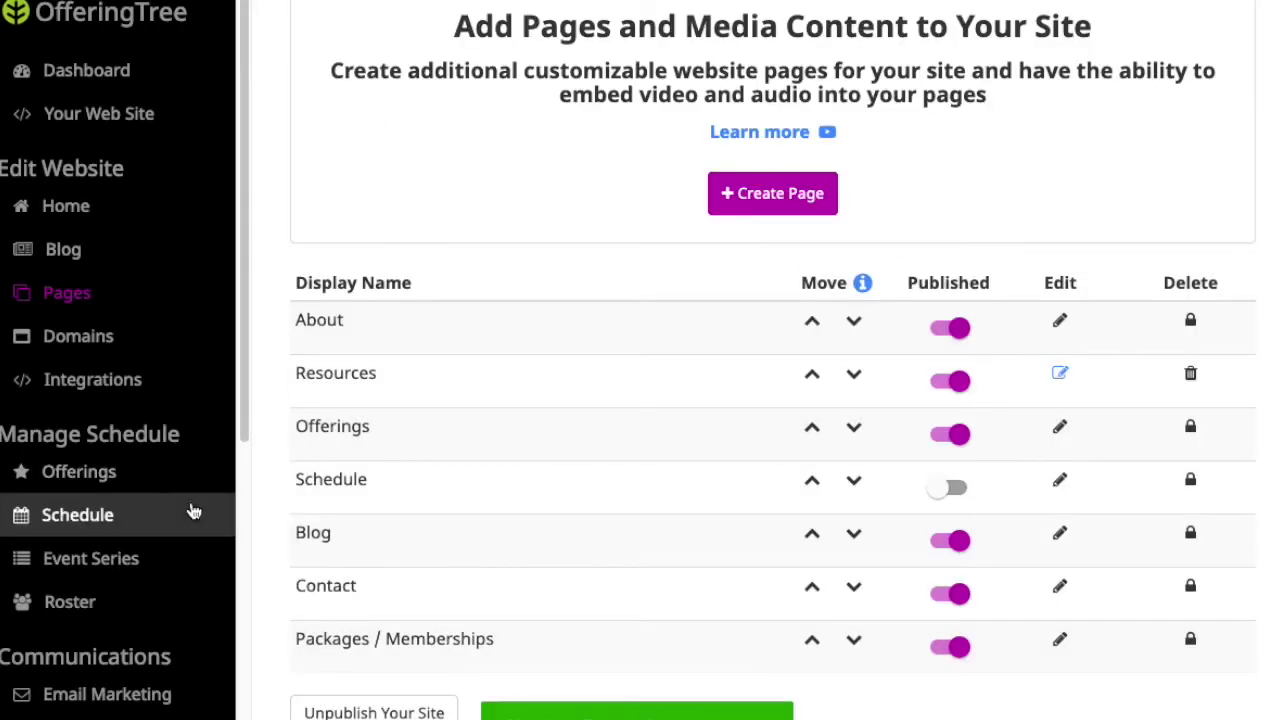
pyautogui.click(127, 110)
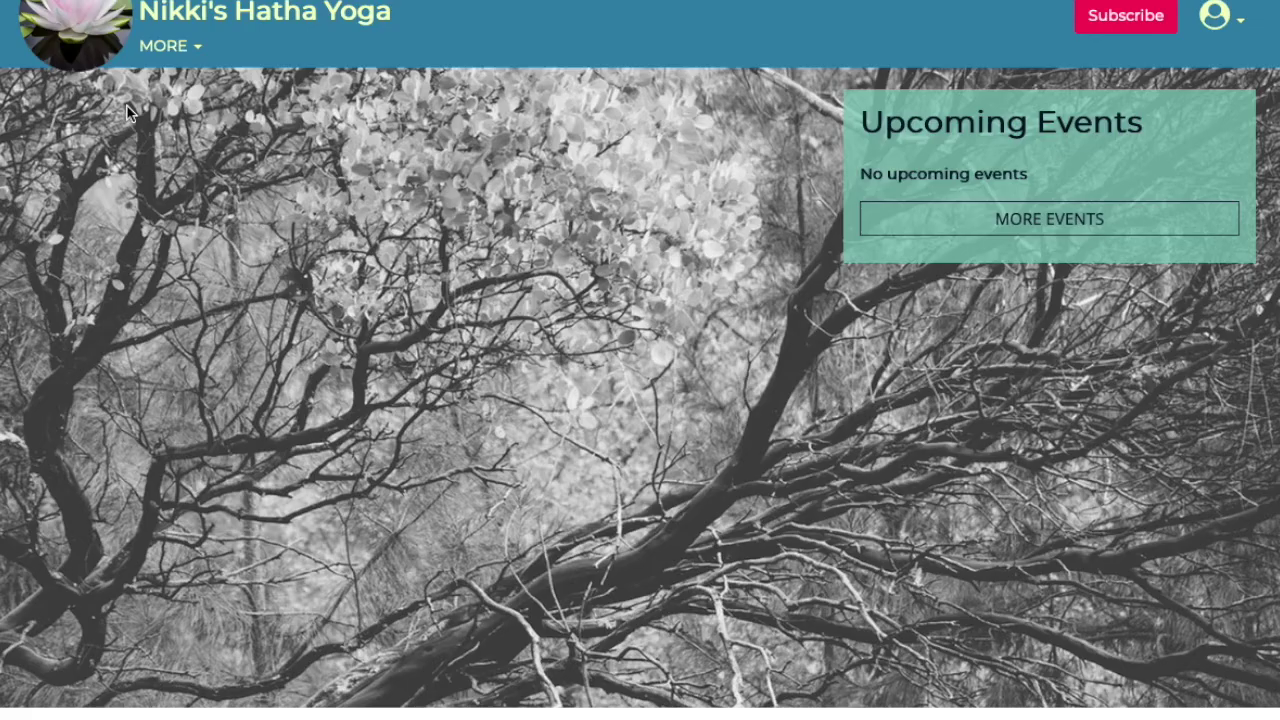
# - Review the public Packages / Memberships page, then return to site management
pyautogui.click(714, 47)
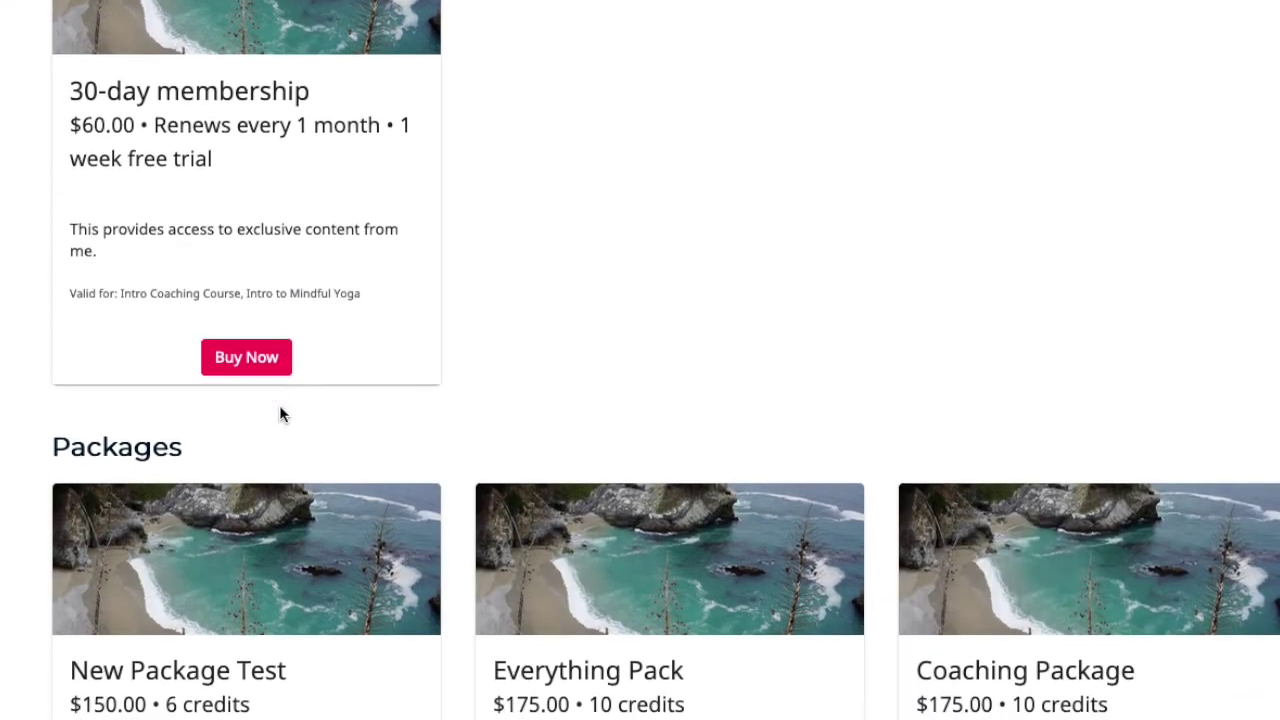
pyautogui.scroll(-4, 281, 413)
pyautogui.scroll(4, 283, 414)
pyautogui.scroll(3, 282, 414)
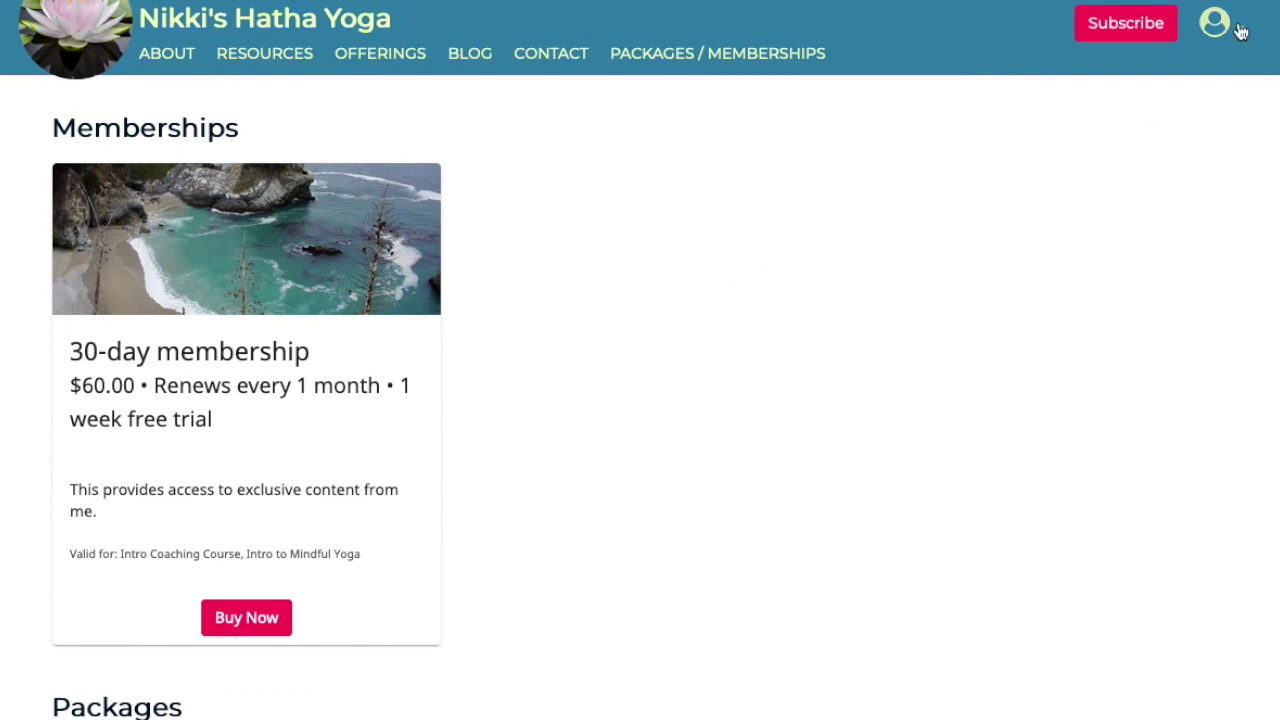
pyautogui.click(1238, 30)
pyautogui.click(1169, 104)
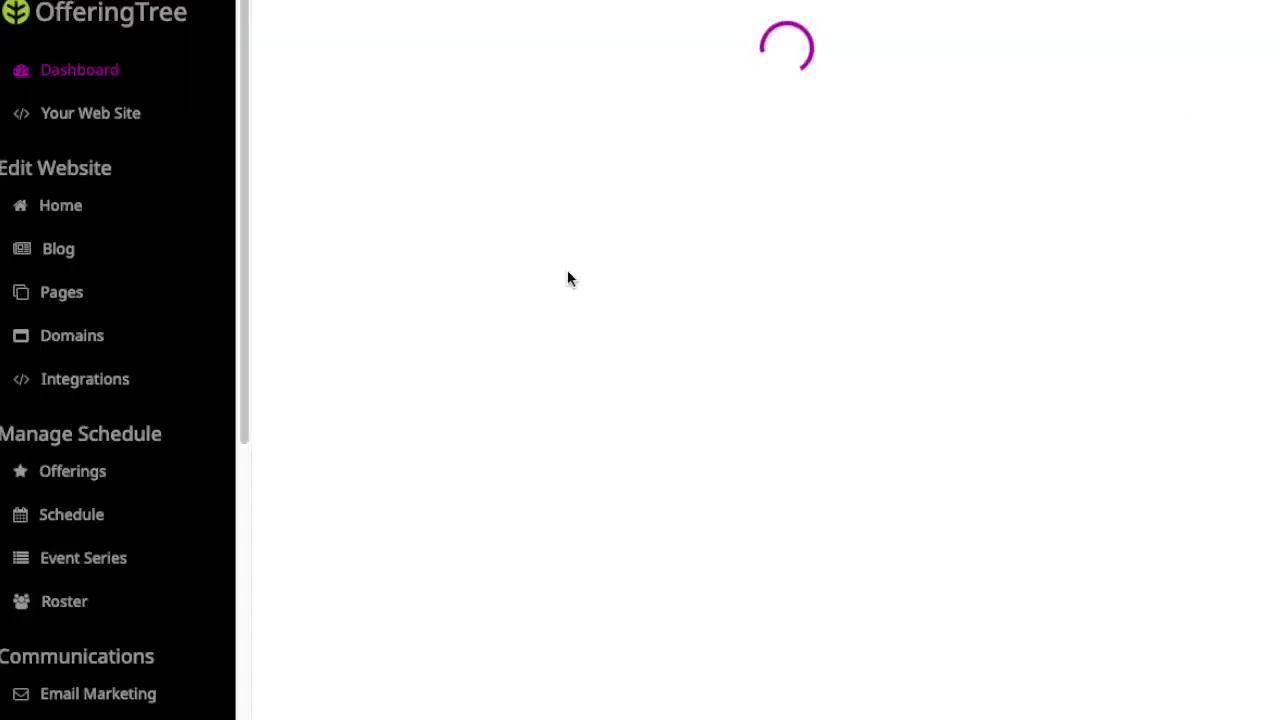
# - Select the packages embed code from the admin Memberships tab, then close it
pyautogui.scroll(-3, 86, 557)
pyautogui.click(88, 560)
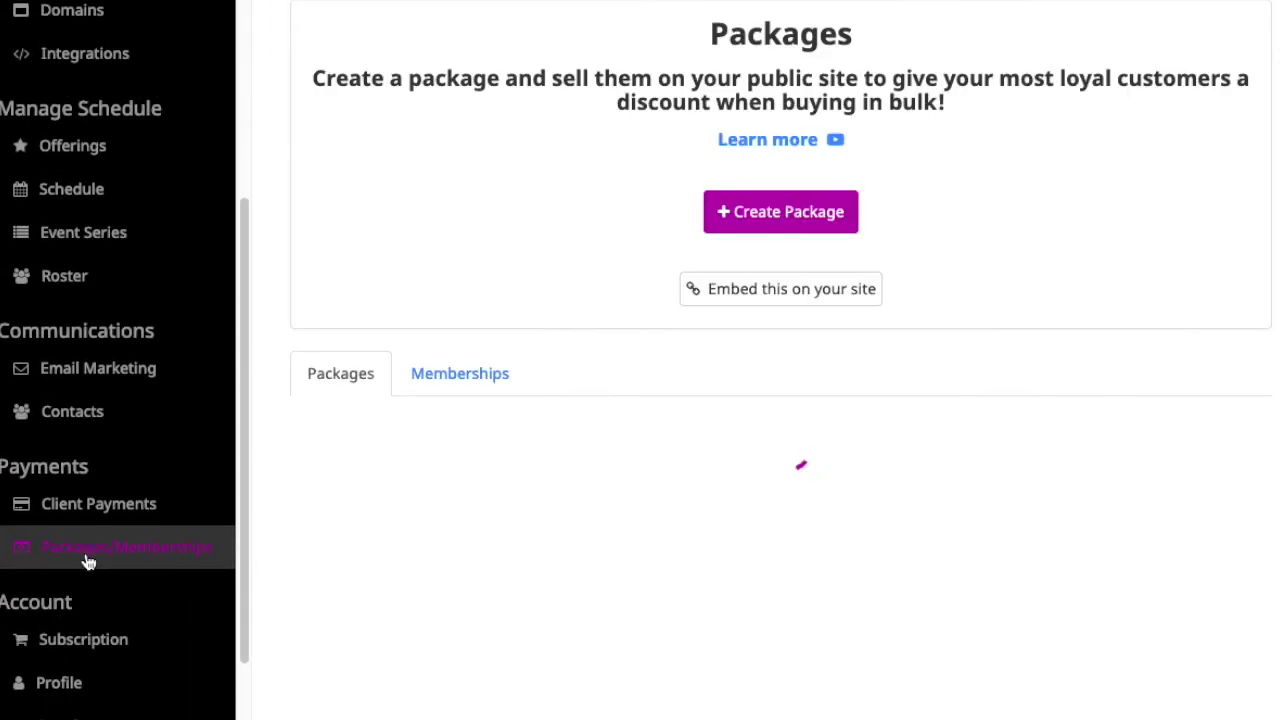
pyautogui.click(474, 368)
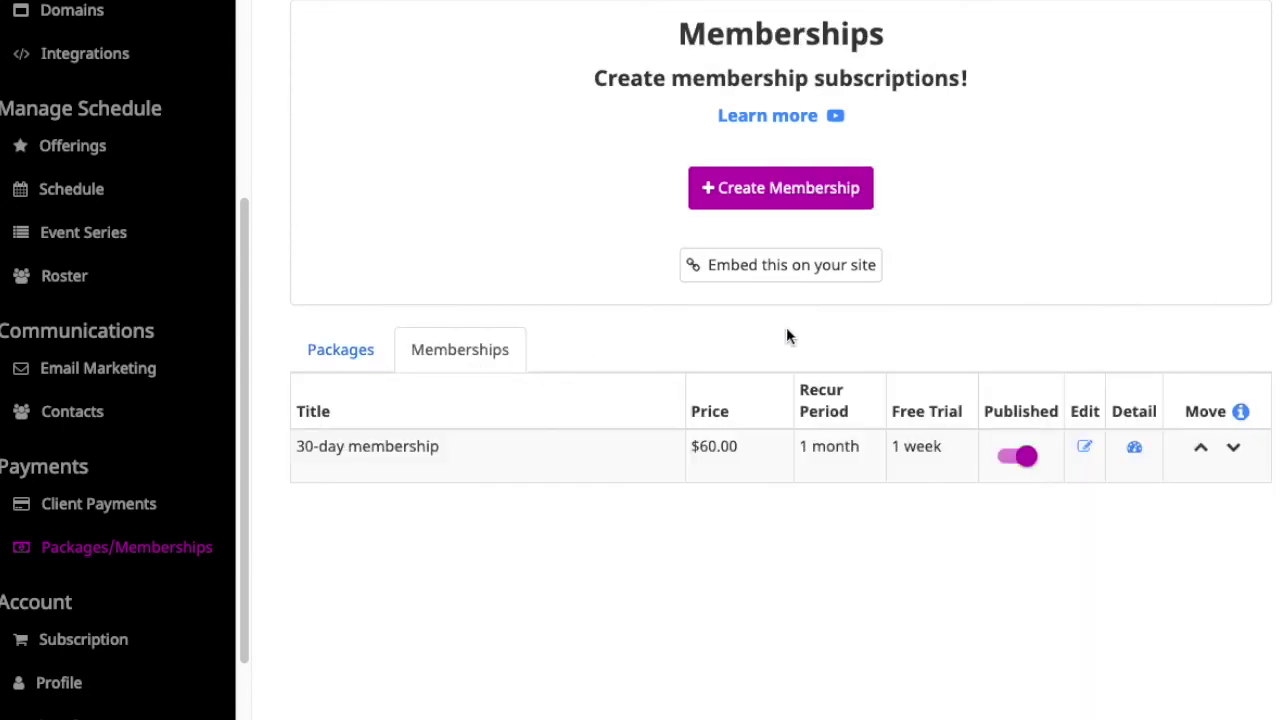
pyautogui.click(771, 269)
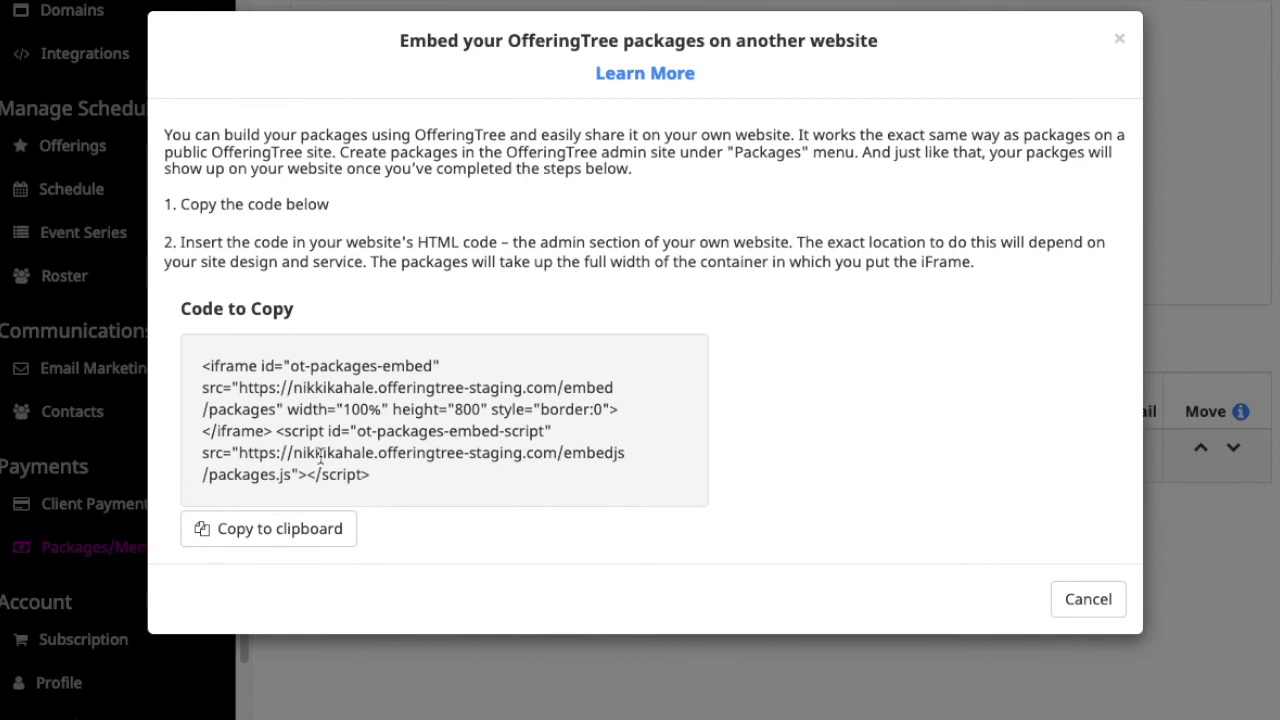
pyautogui.moveTo(372, 476); pyautogui.dragTo(173, 344)
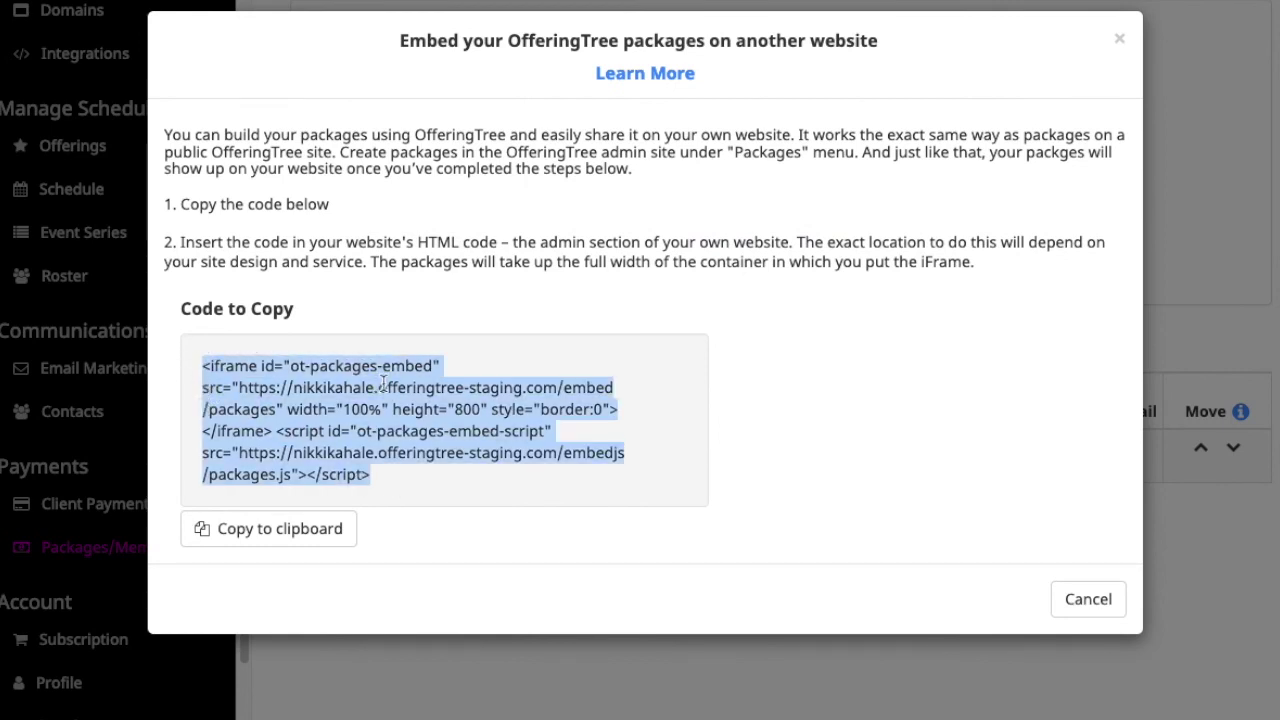
pyautogui.click(1119, 38)
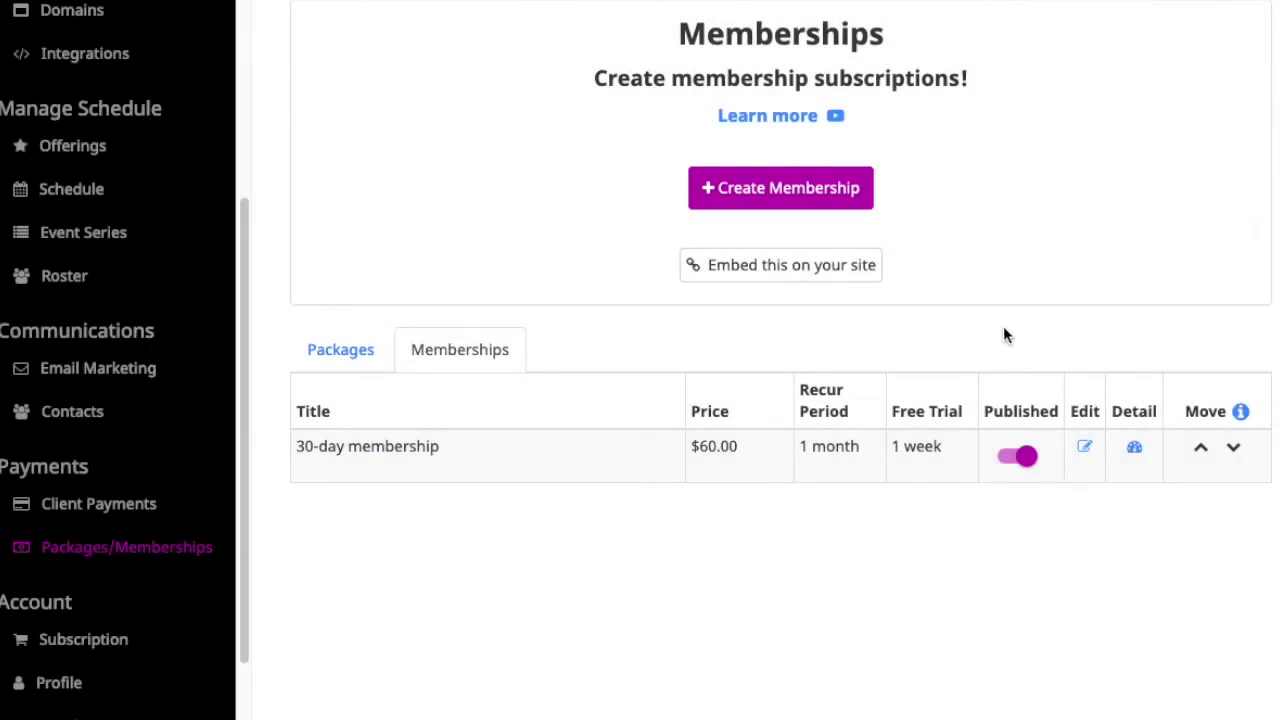